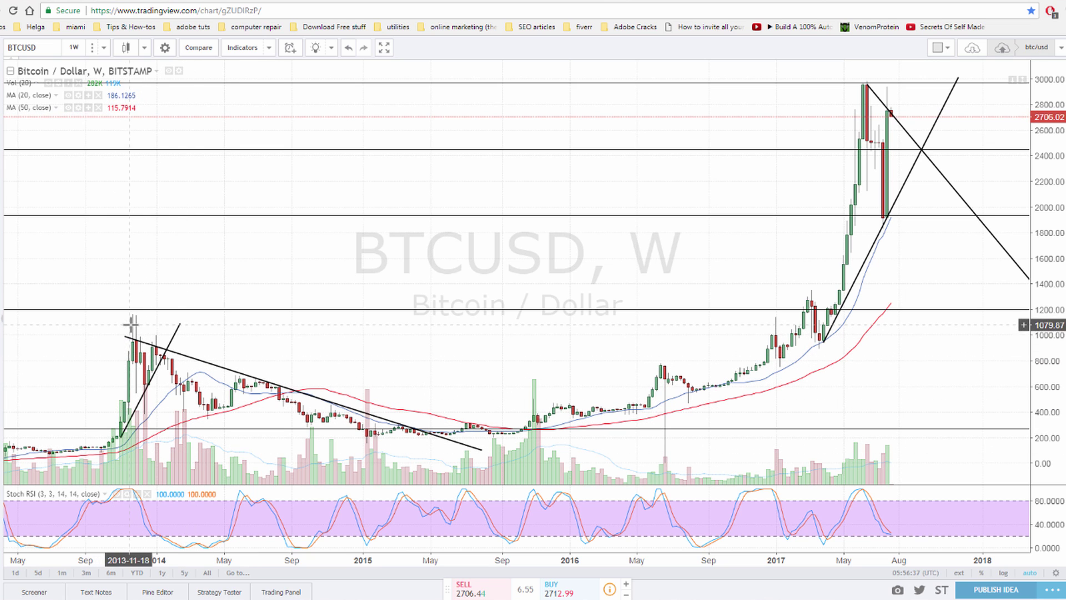
# Select the rising 2017 trendline, then bring the Main Stages bubble diagram in front
pyautogui.click(143, 405)
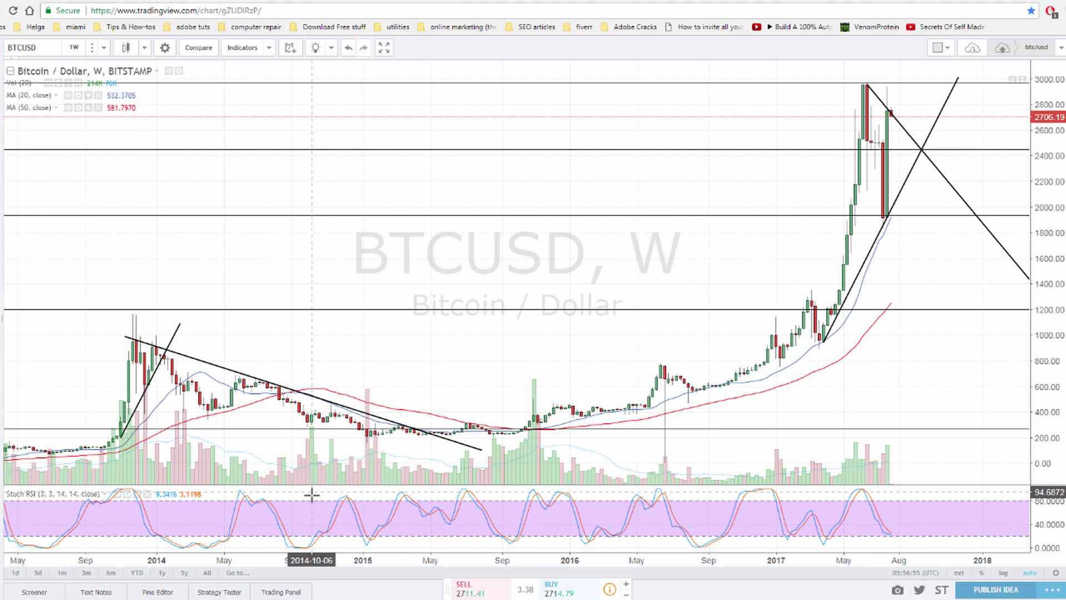
pyautogui.hotkey('alt', 'Tab')
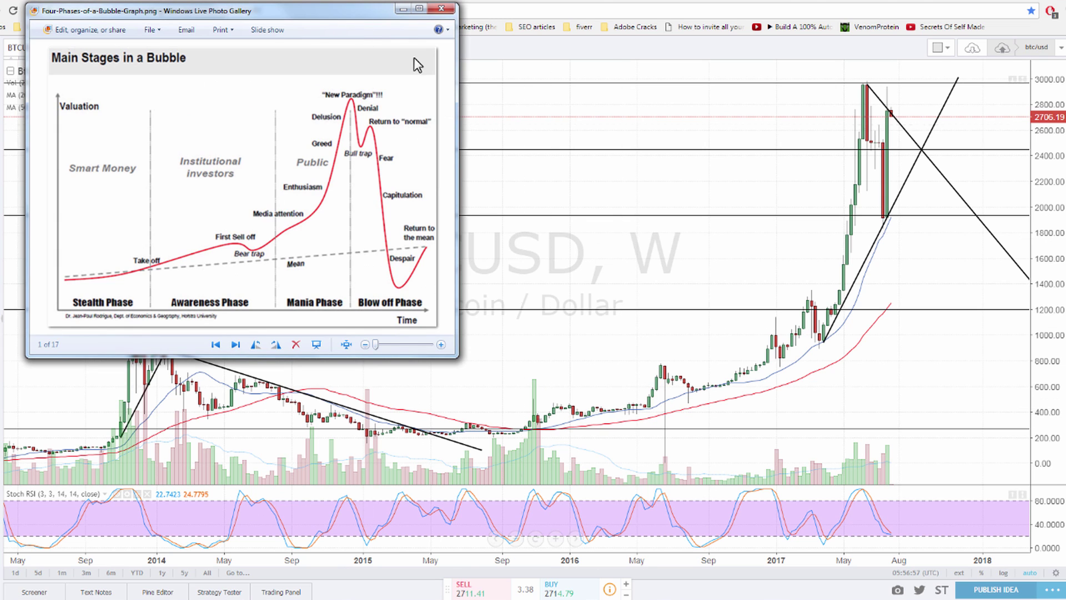
# Move the bubble-stages diagram window to the right to uncover the chart
pyautogui.moveTo(317, 11); pyautogui.dragTo(534, 1)
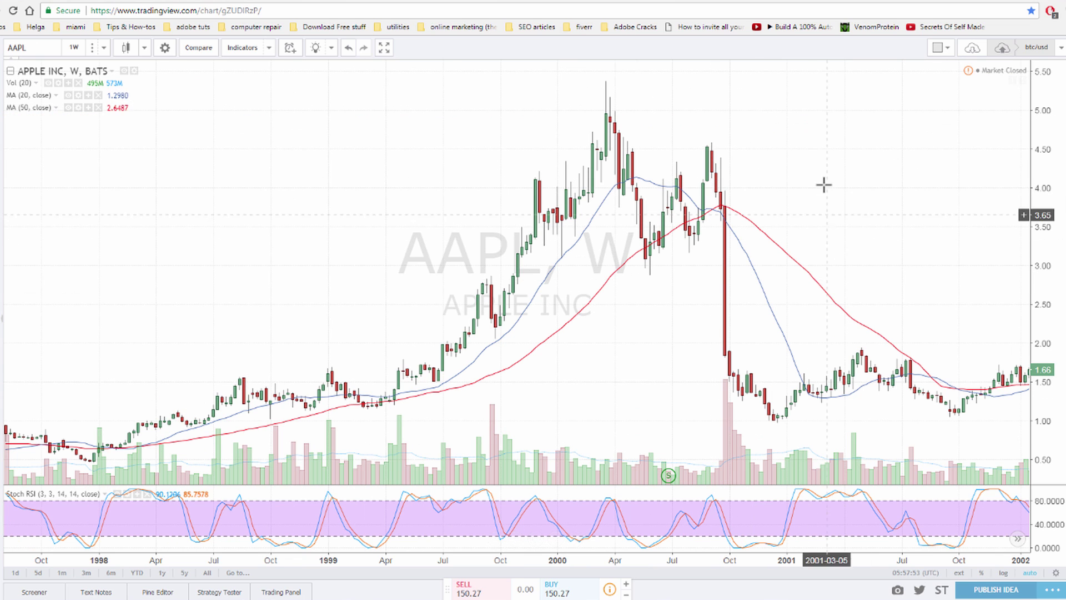
pyautogui.hscroll(-3, 858, 209)
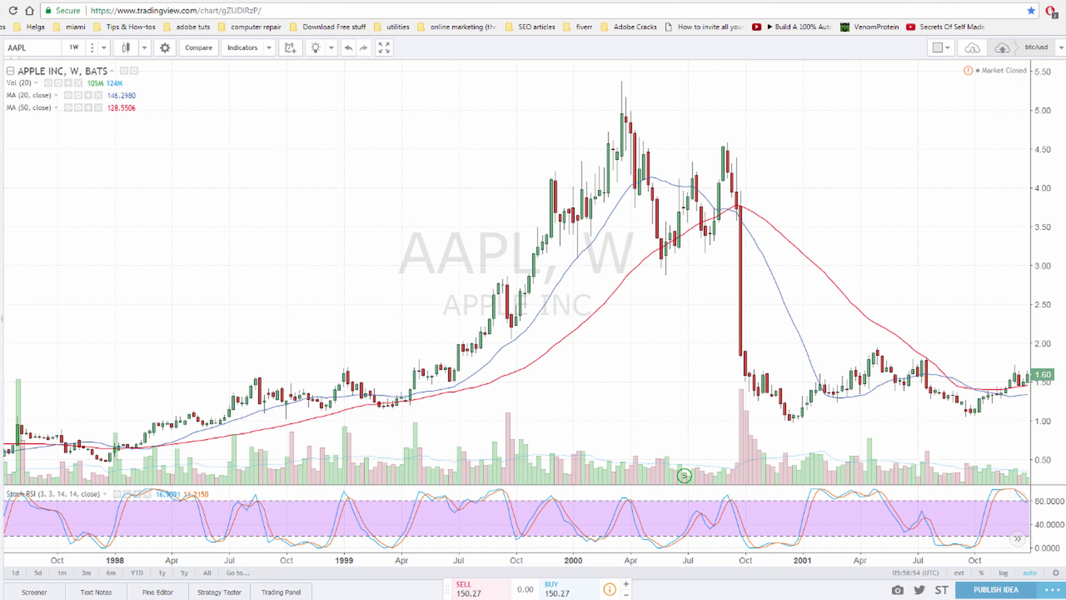
# Bring the bubble stages diagram back in front, then close it
pyautogui.hotkey('alt', 'Tab')
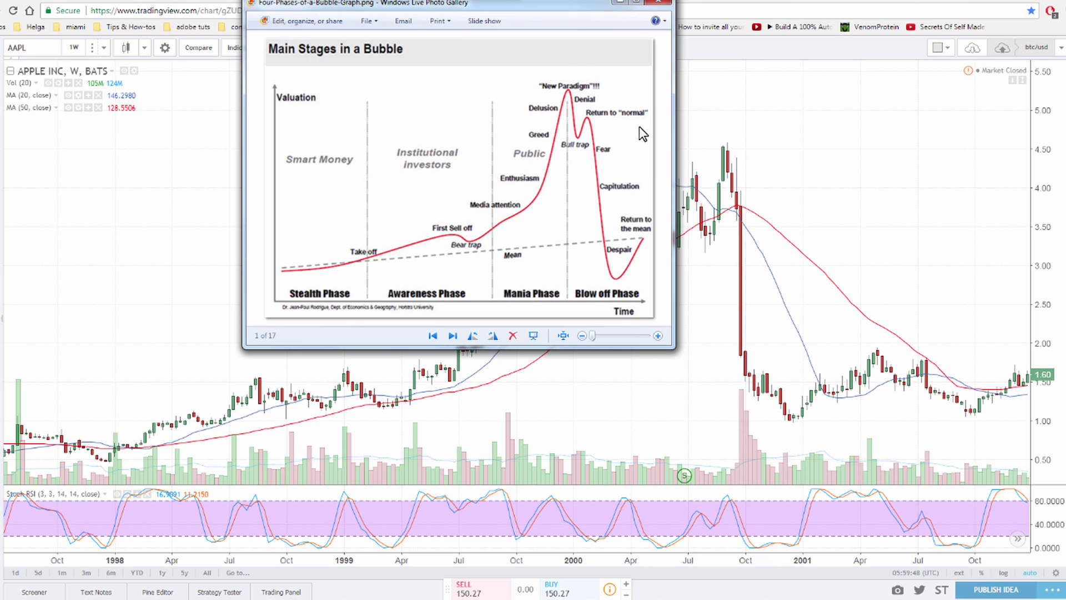
pyautogui.click(619, 3)
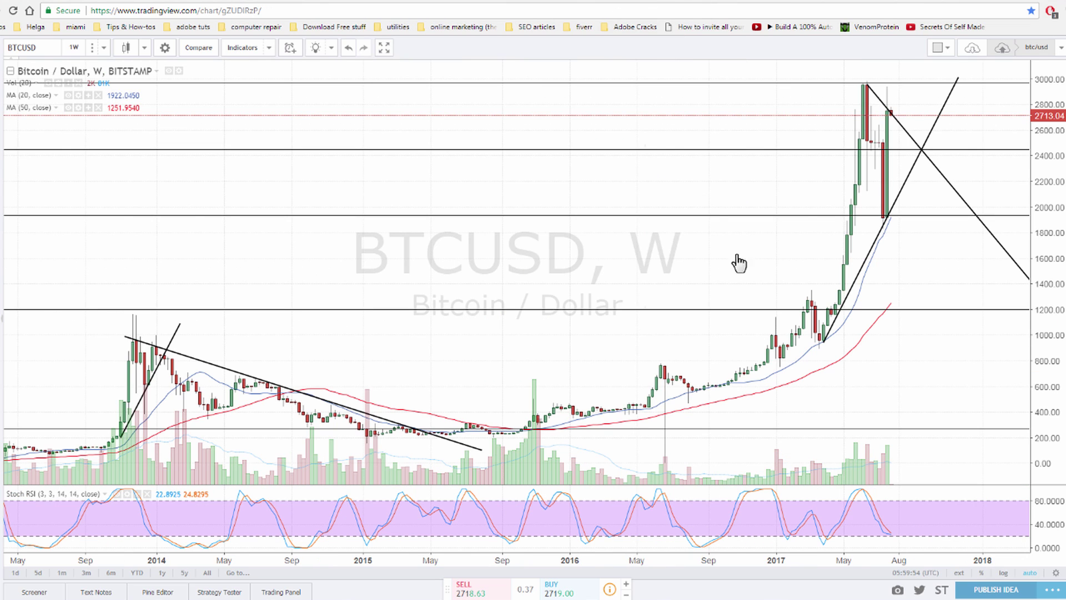
# Center the chart on late 2012–2014 and select the steep 2013 trendline
pyautogui.scroll(5, 542, 250)
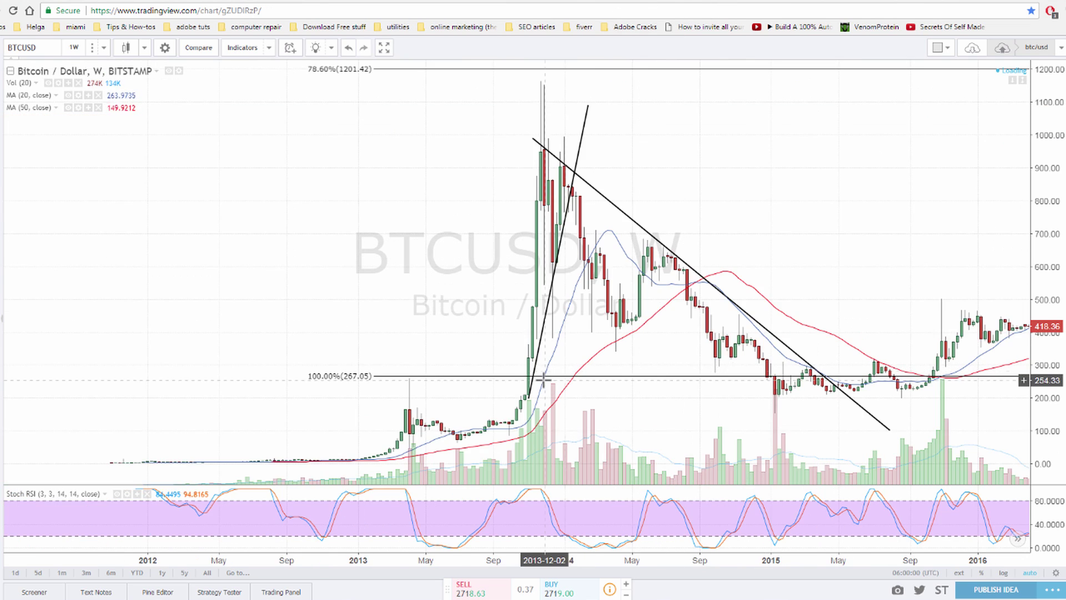
pyautogui.moveTo(492, 317); pyautogui.dragTo(744, 184)
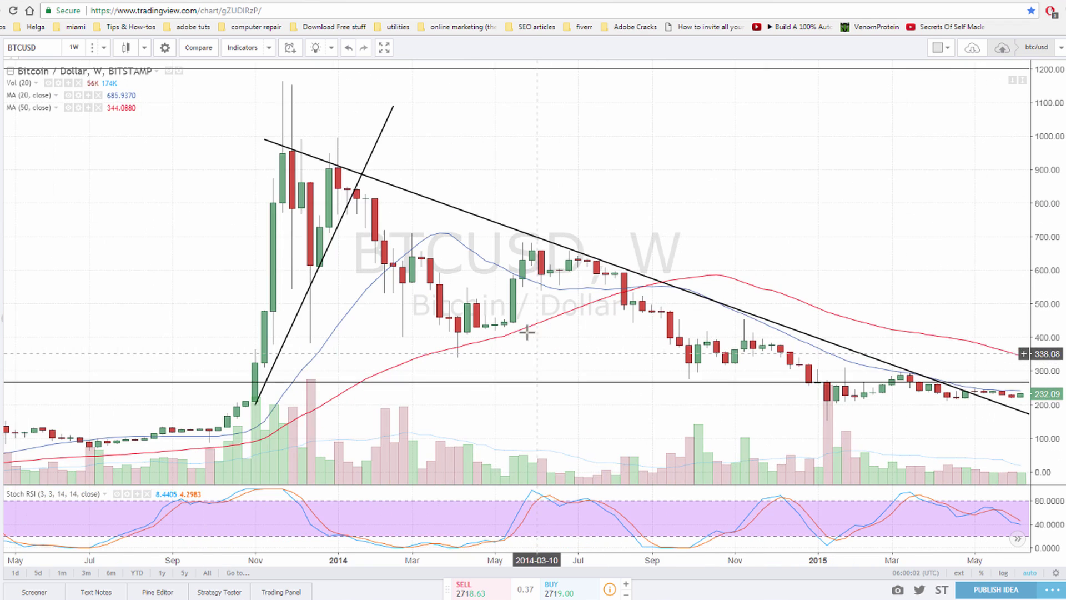
pyautogui.moveTo(524, 328); pyautogui.dragTo(730, 164)
pyautogui.scroll(2, 644, 202)
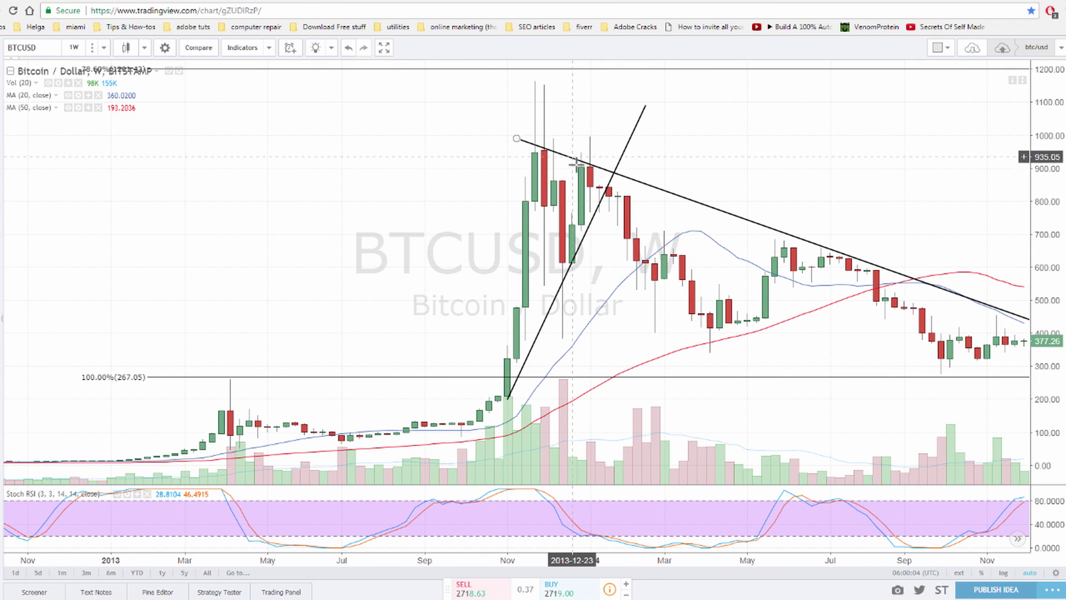
pyautogui.moveTo(575, 163); pyautogui.dragTo(561, 158)
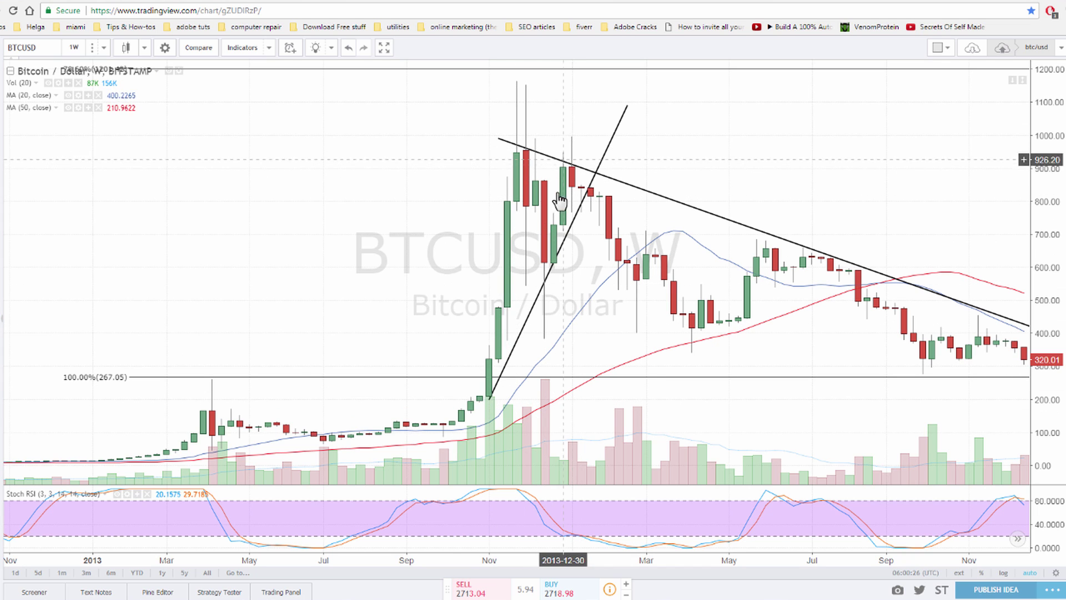
pyautogui.click(490, 399)
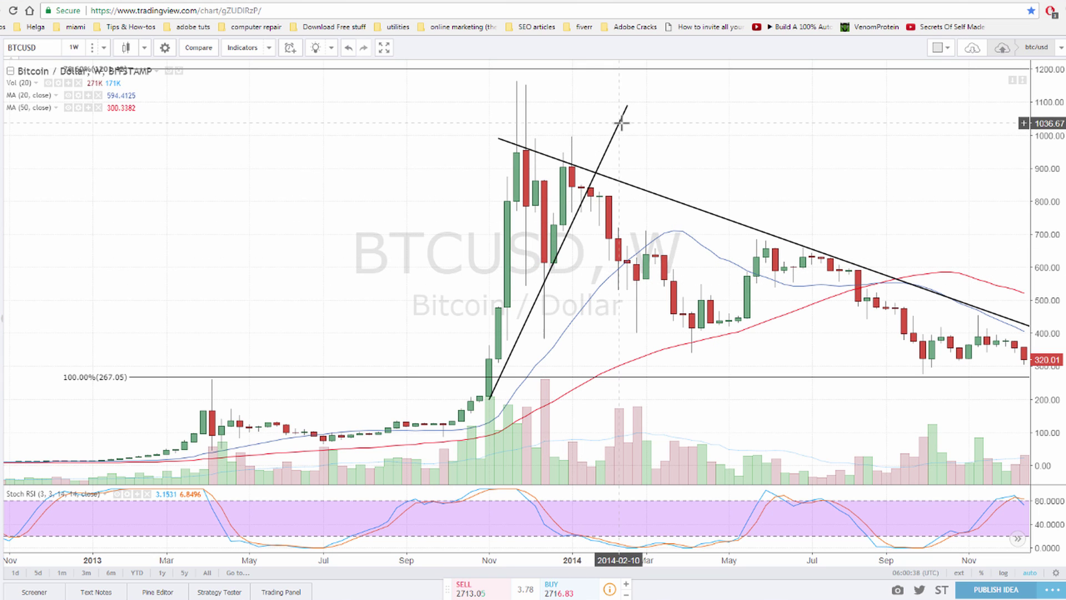
pyautogui.click(561, 222)
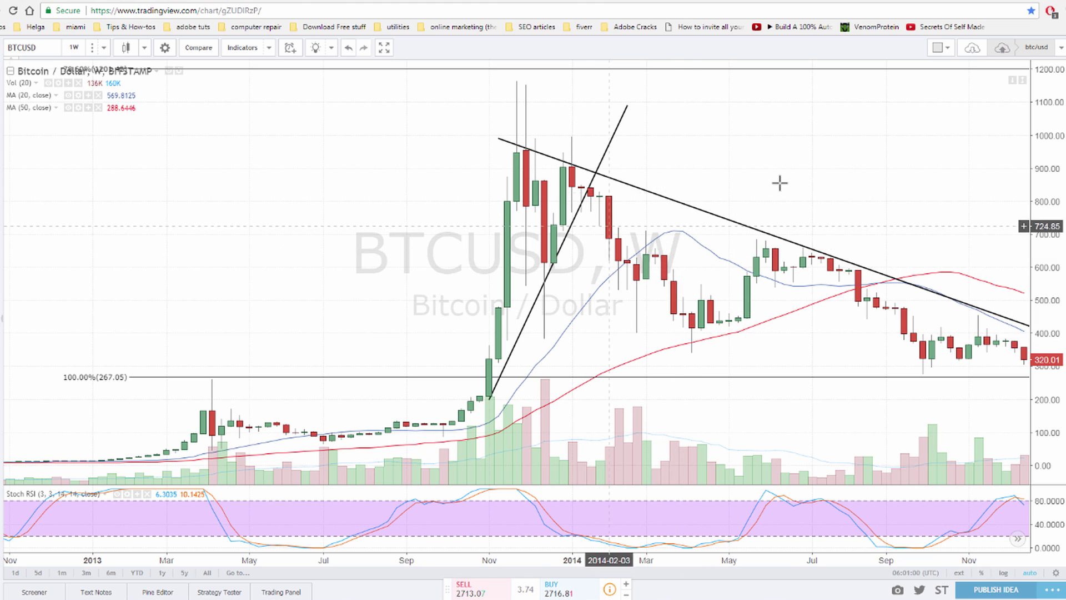
# Zoom out and pan forward to show the 2014–2017 prices
pyautogui.moveTo(778, 183); pyautogui.dragTo(711, 164)
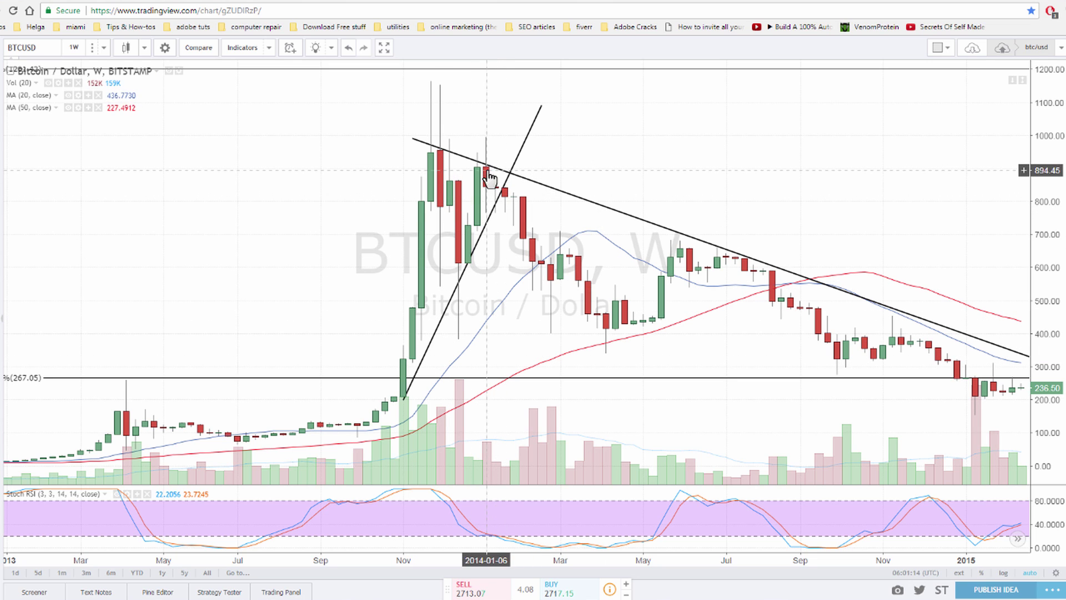
pyautogui.scroll(-5, 740, 152)
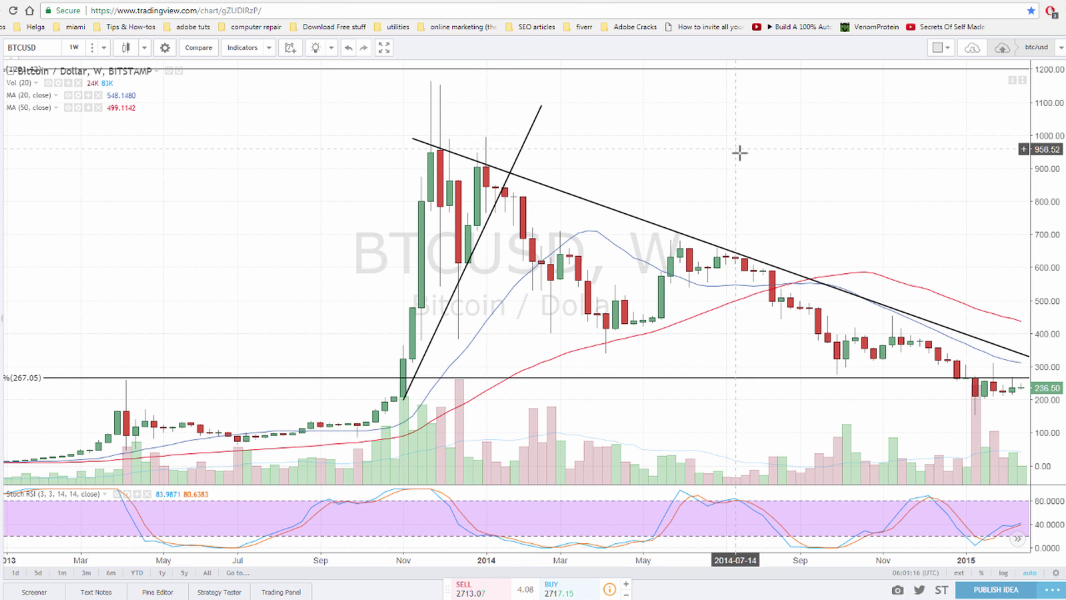
pyautogui.moveTo(838, 181); pyautogui.dragTo(408, 252)
pyautogui.hscroll(10, 408, 251)
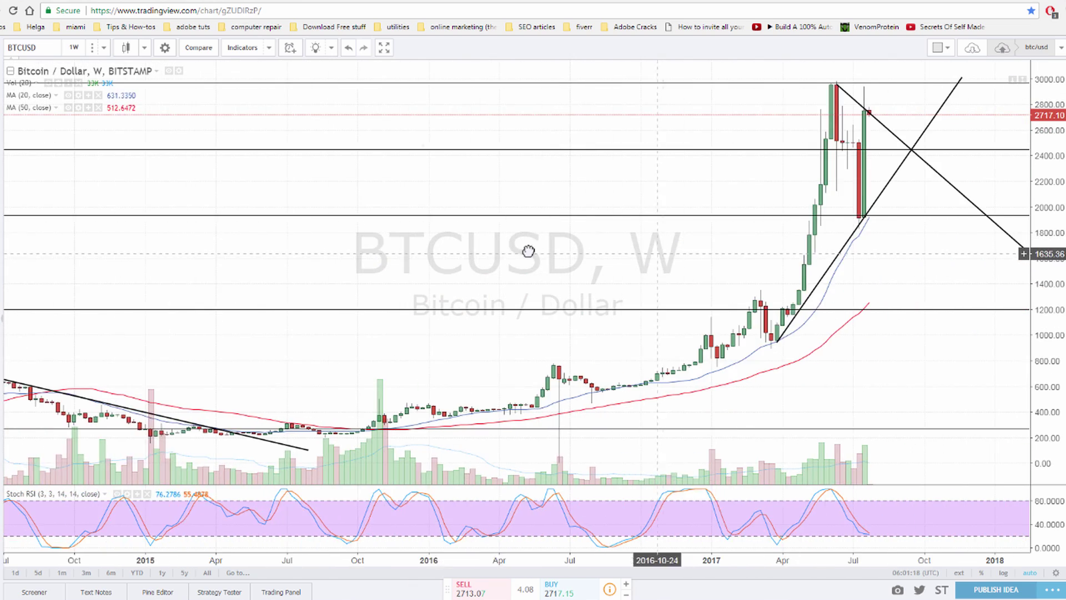
pyautogui.scroll(3, 719, 272)
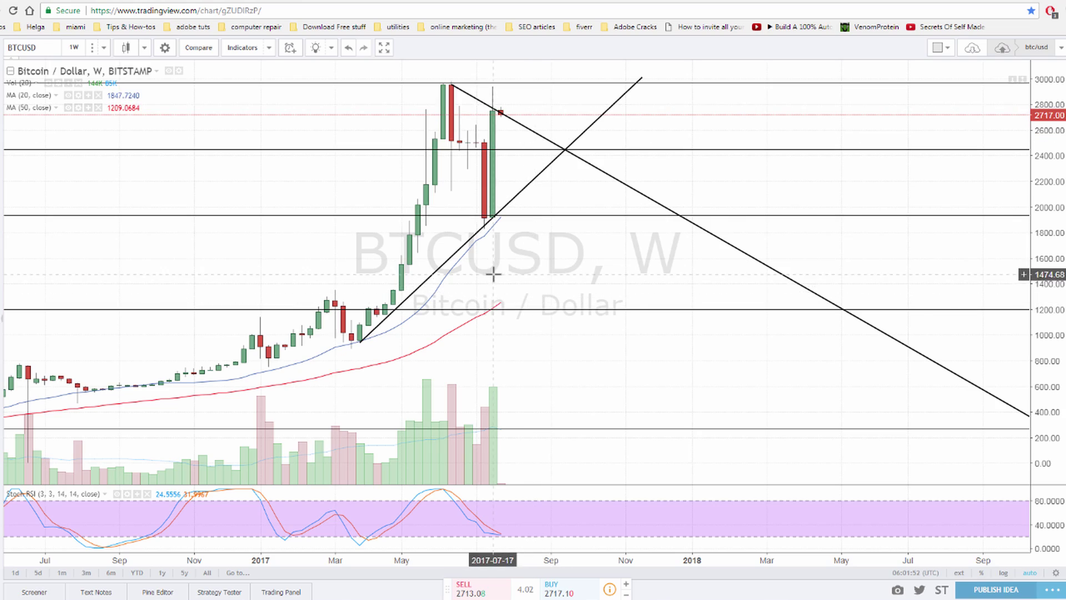
pyautogui.moveTo(493, 274); pyautogui.dragTo(725, 273)
pyautogui.moveTo(374, 283); pyautogui.dragTo(661, 264)
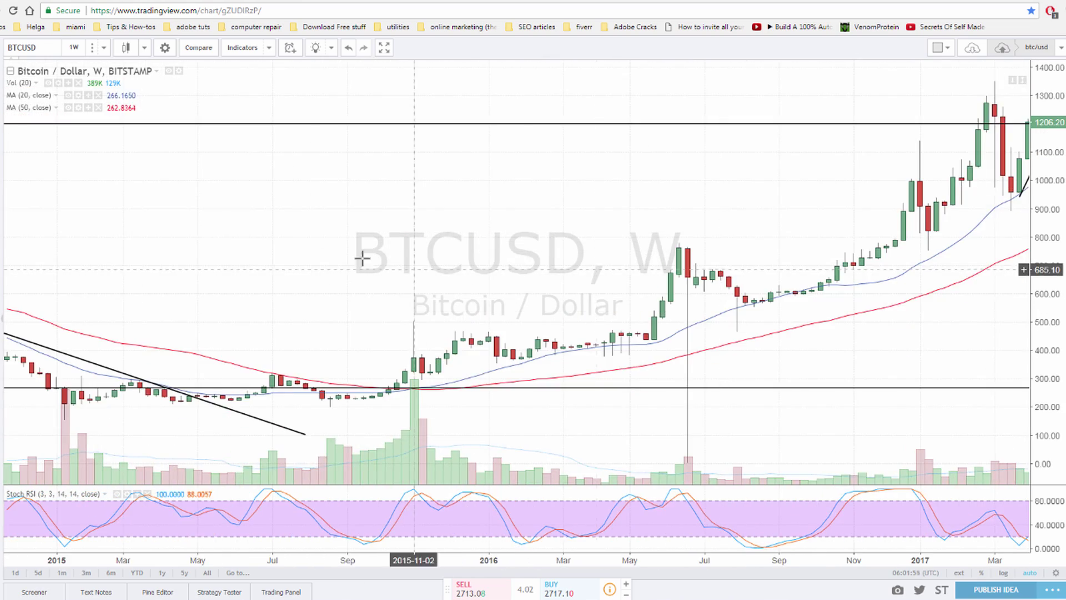
pyautogui.moveTo(480, 272); pyautogui.dragTo(601, 283)
pyautogui.moveTo(83, 222); pyautogui.dragTo(647, 255)
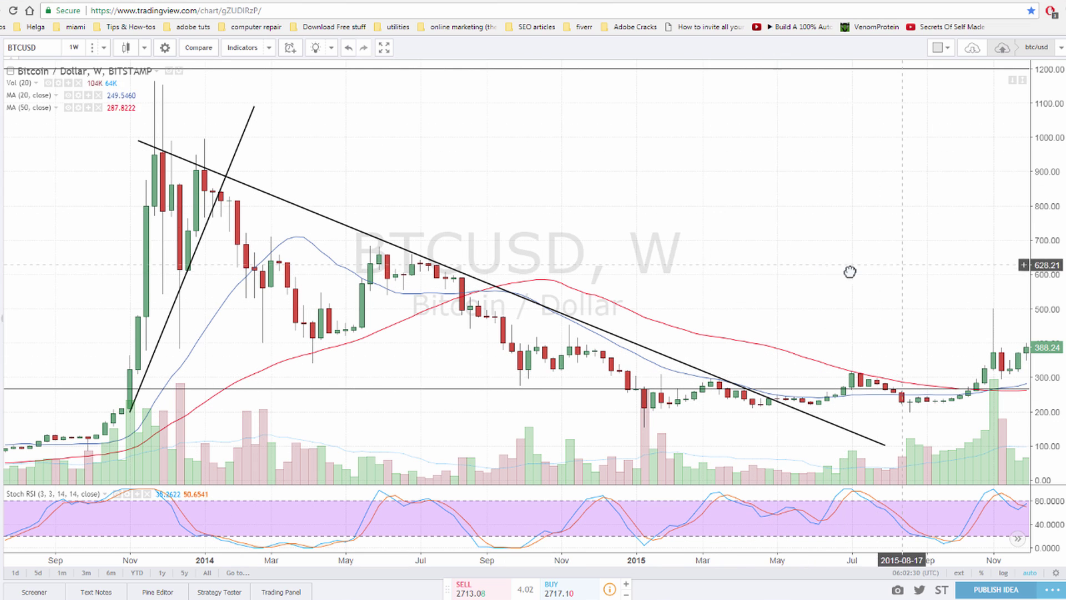
pyautogui.moveTo(901, 258); pyautogui.dragTo(380, 245)
pyautogui.moveTo(868, 278); pyautogui.dragTo(410, 269)
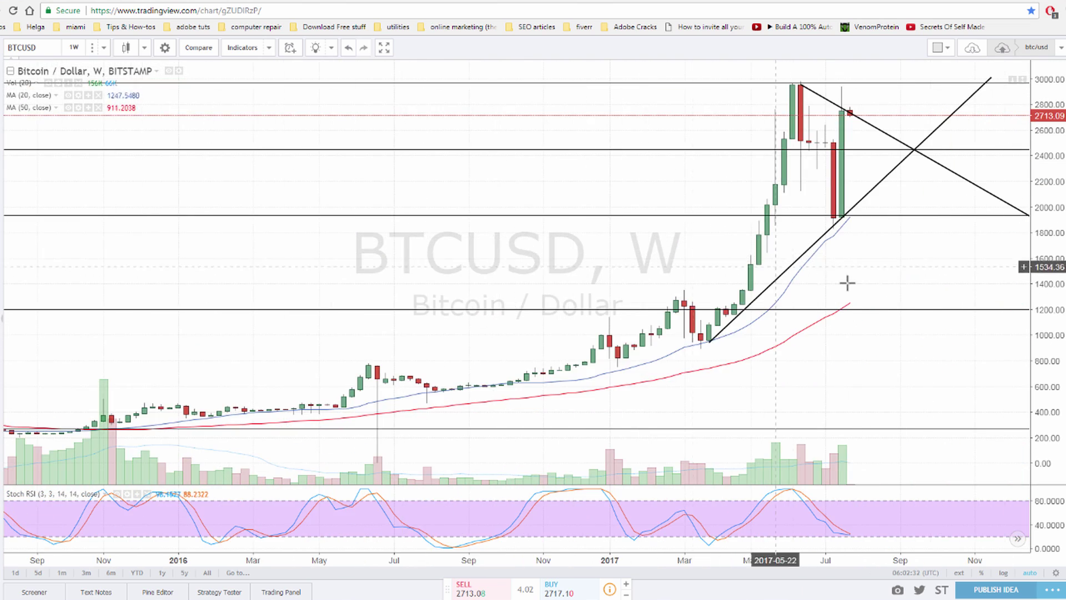
# Reveal empty future space after July 2017 and deselect the rising trendline
pyautogui.moveTo(925, 371); pyautogui.dragTo(659, 371)
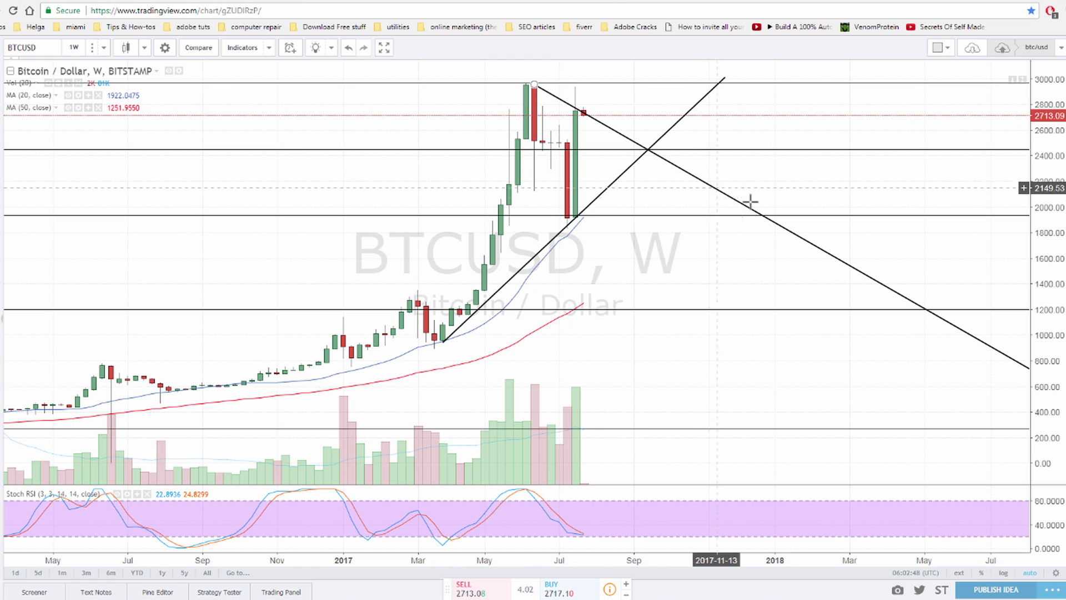
pyautogui.moveTo(829, 339); pyautogui.dragTo(620, 310)
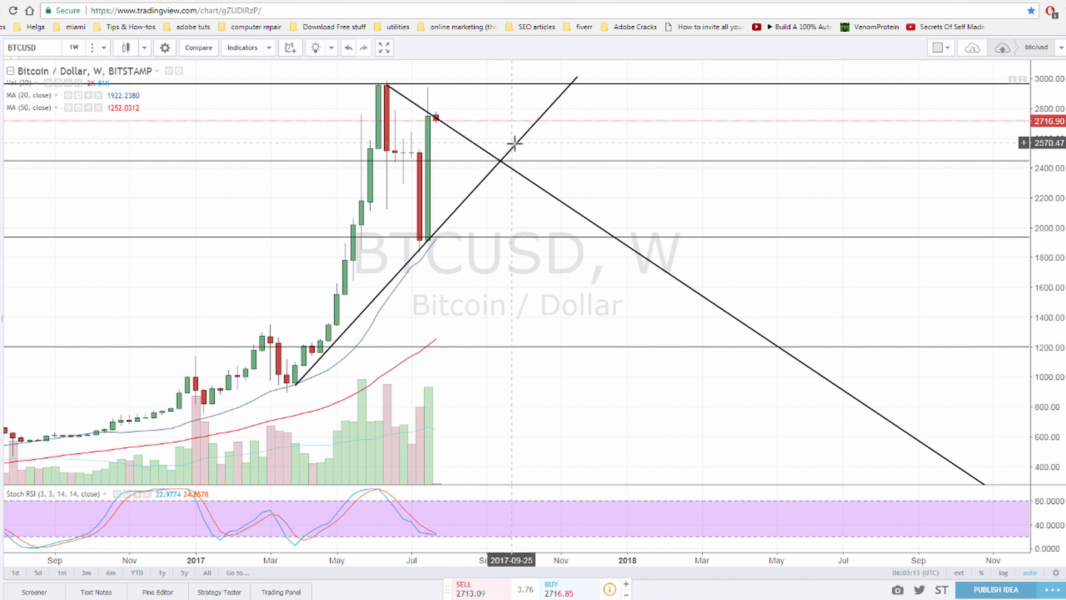
pyautogui.click(540, 142)
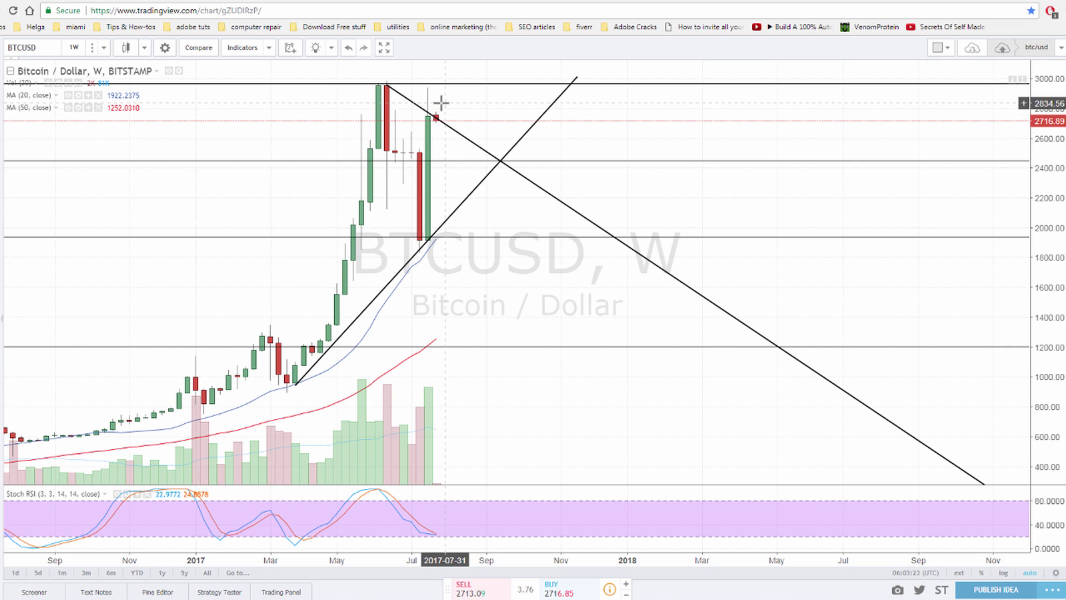
# Drag the falling trendline's lower endpoint down to about 355 around July 2019
pyautogui.scroll(-3, 740, 288)
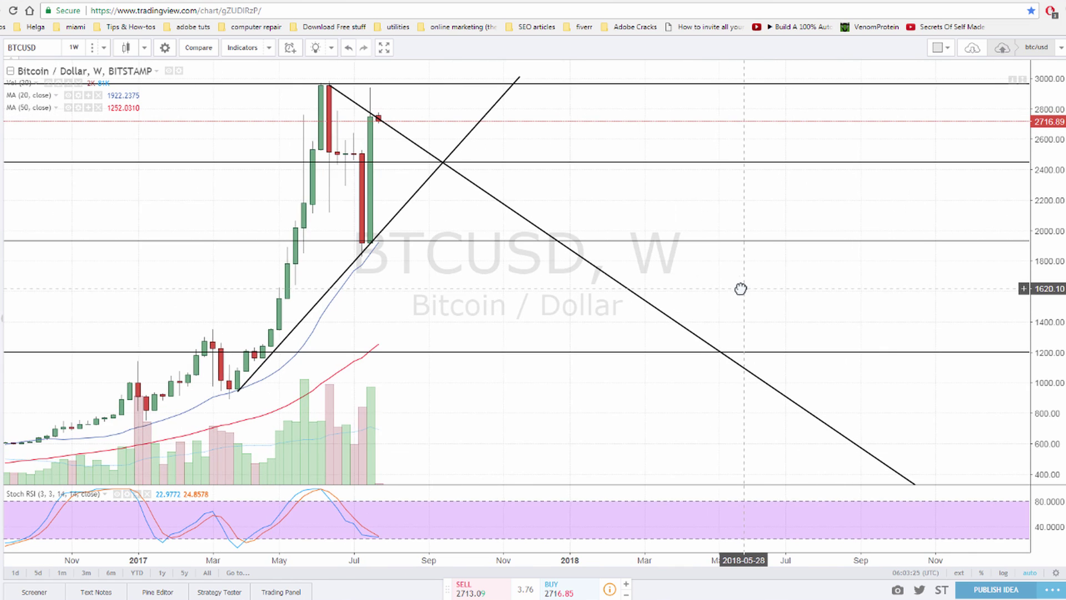
pyautogui.scroll(1, 755, 333)
pyautogui.scroll(-2, 833, 400)
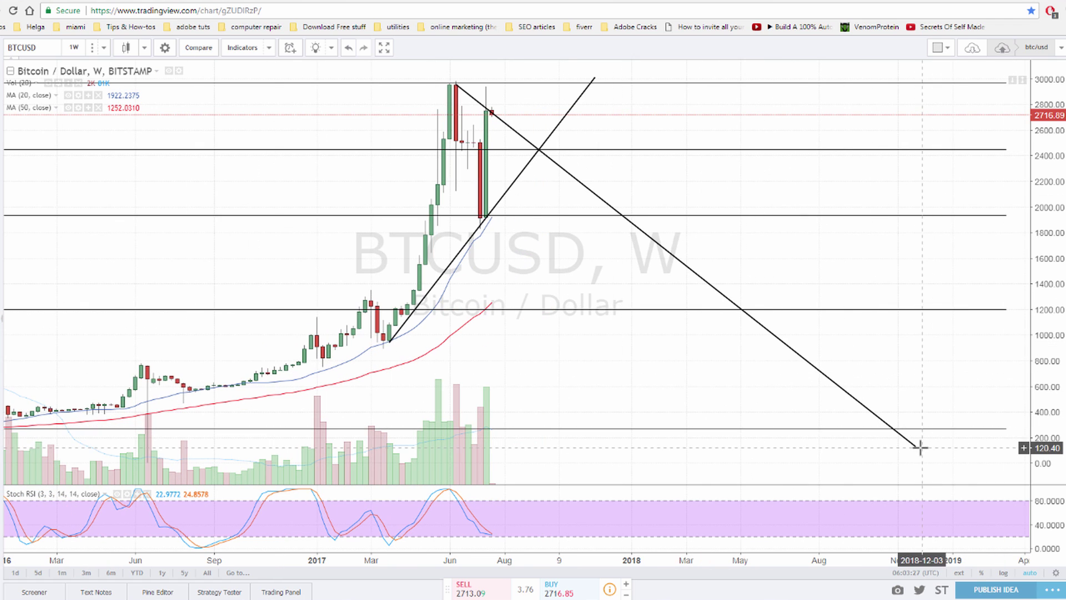
pyautogui.moveTo(915, 448)
pyautogui.mouseDown()
pyautogui.moveTo(957, 377)
pyautogui.moveTo(966, 311)
pyautogui.moveTo(982, 342)
pyautogui.mouseUp()
pyautogui.moveTo(890, 394); pyautogui.dragTo(734, 394)
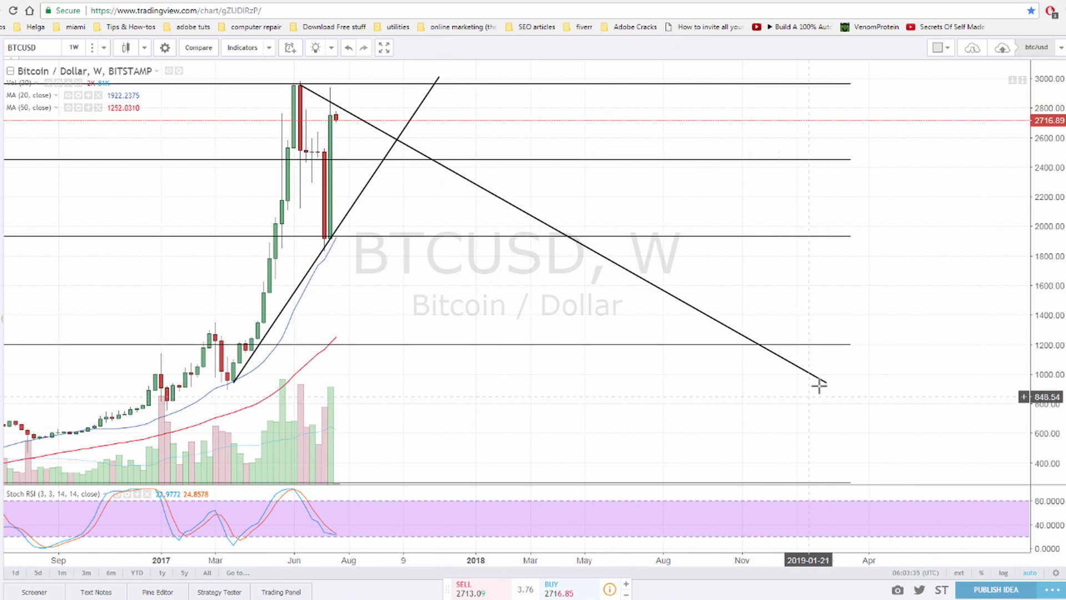
pyautogui.moveTo(828, 387); pyautogui.dragTo(951, 466)
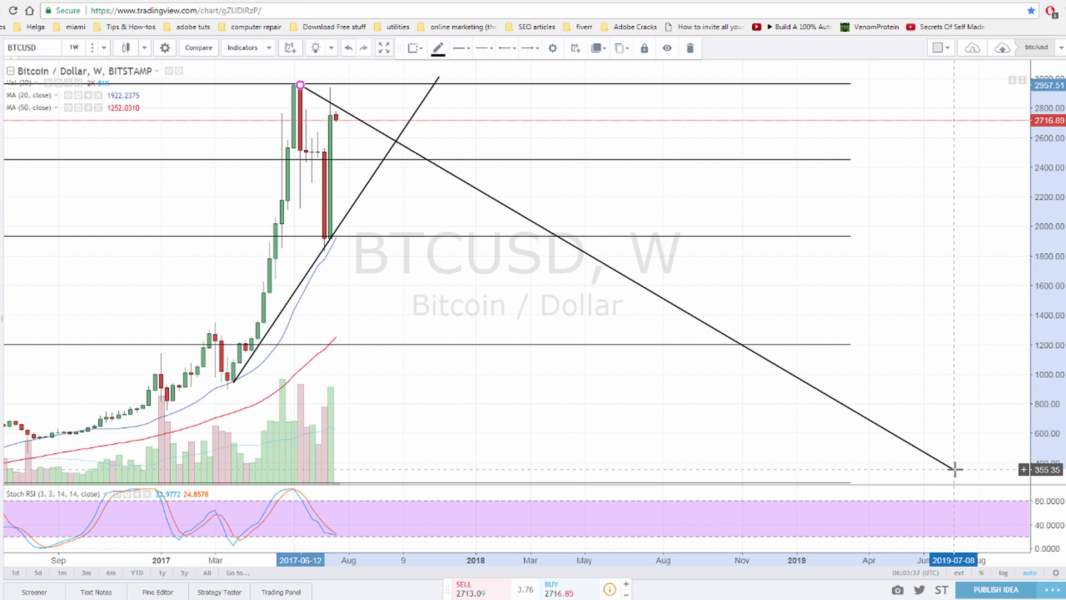
# Zoom out and move the falling trendline's end to about 207 in May 2019, then deselect it
pyautogui.scroll(-3, 600, 381)
pyautogui.scroll(-5, 693, 448)
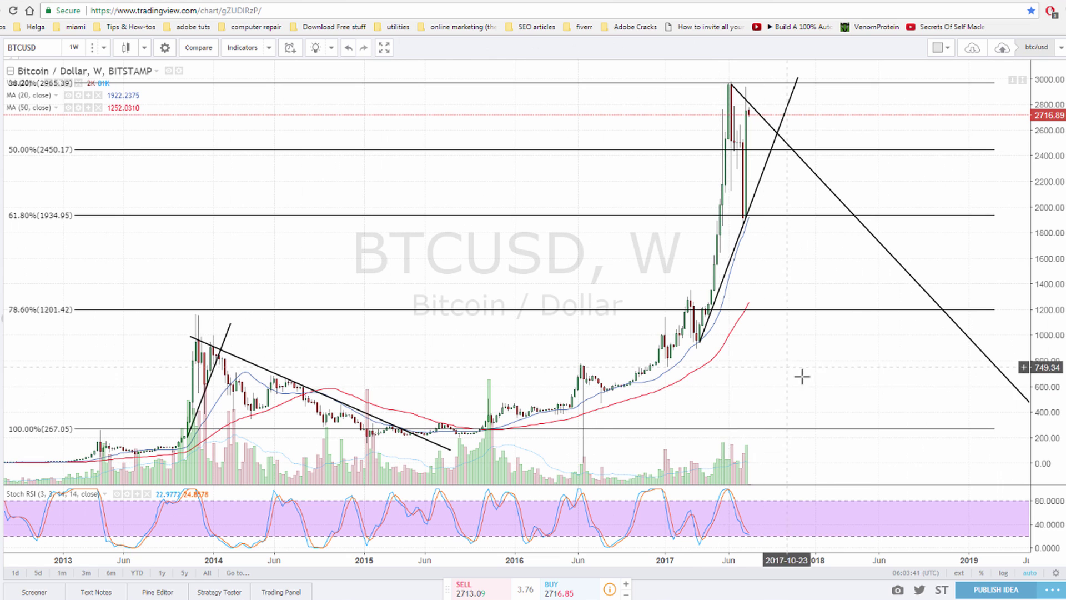
pyautogui.moveTo(805, 374); pyautogui.dragTo(714, 373)
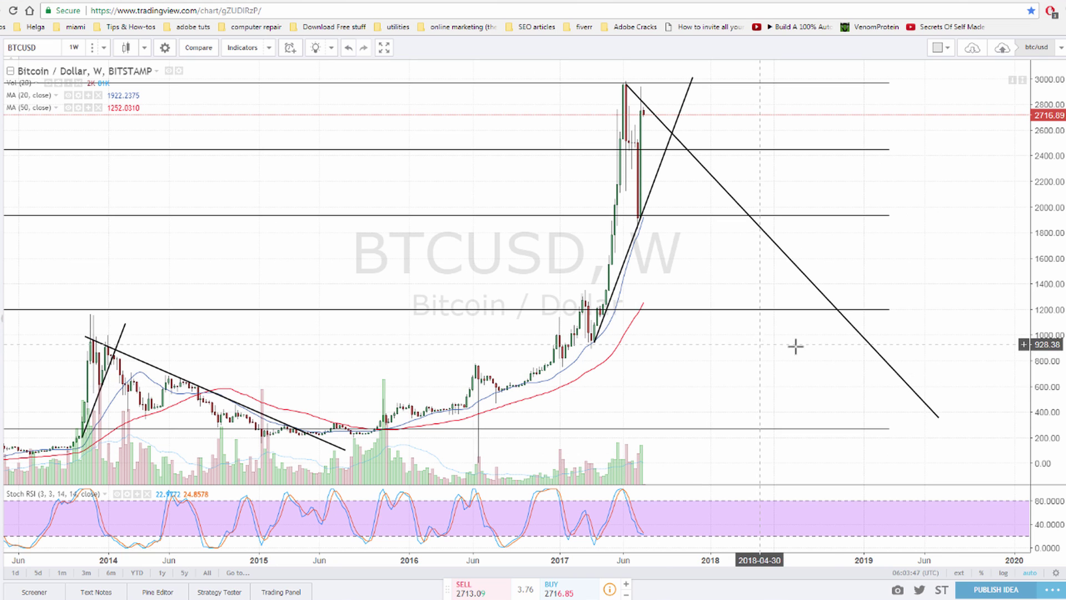
pyautogui.moveTo(939, 417); pyautogui.dragTo(921, 436)
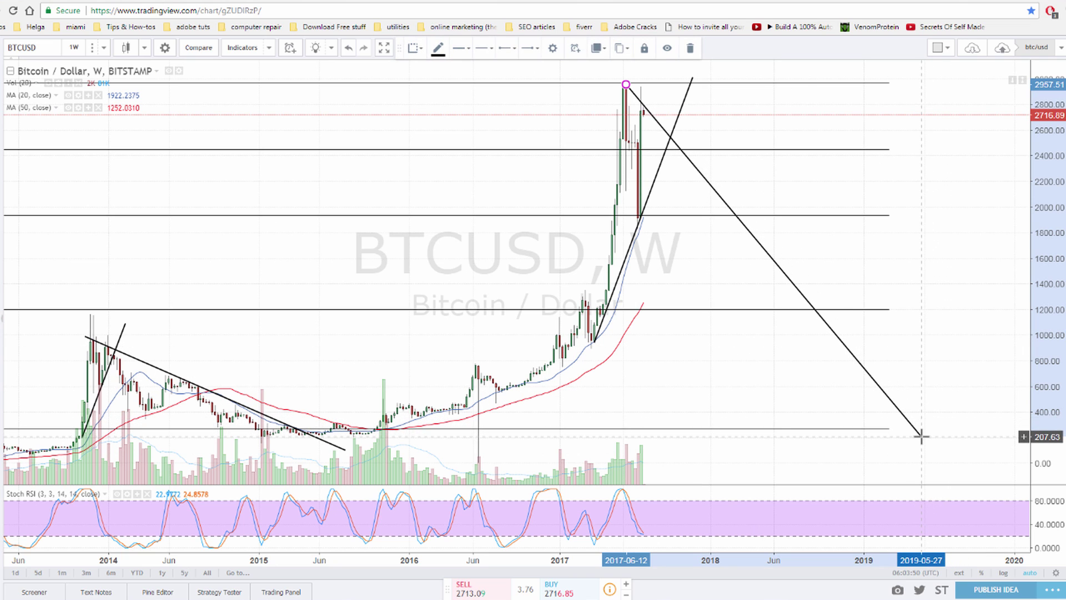
pyautogui.click(944, 378)
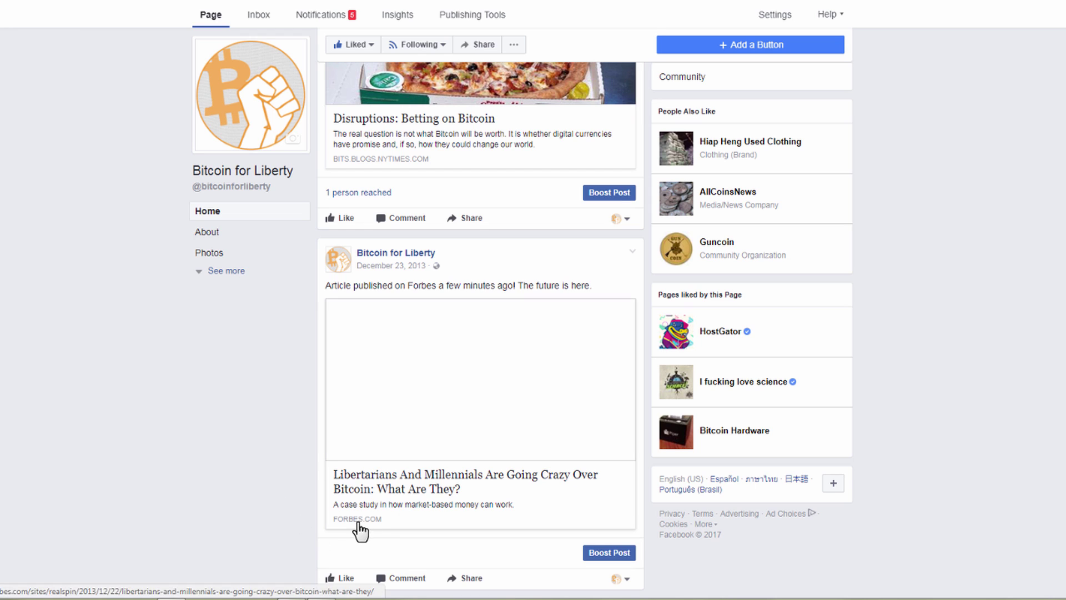
# Scroll up through the Bitcoin for Liberty posts to Dec 25, then back down to the Dec 29 Wired post
pyautogui.scroll(7, 291, 524)
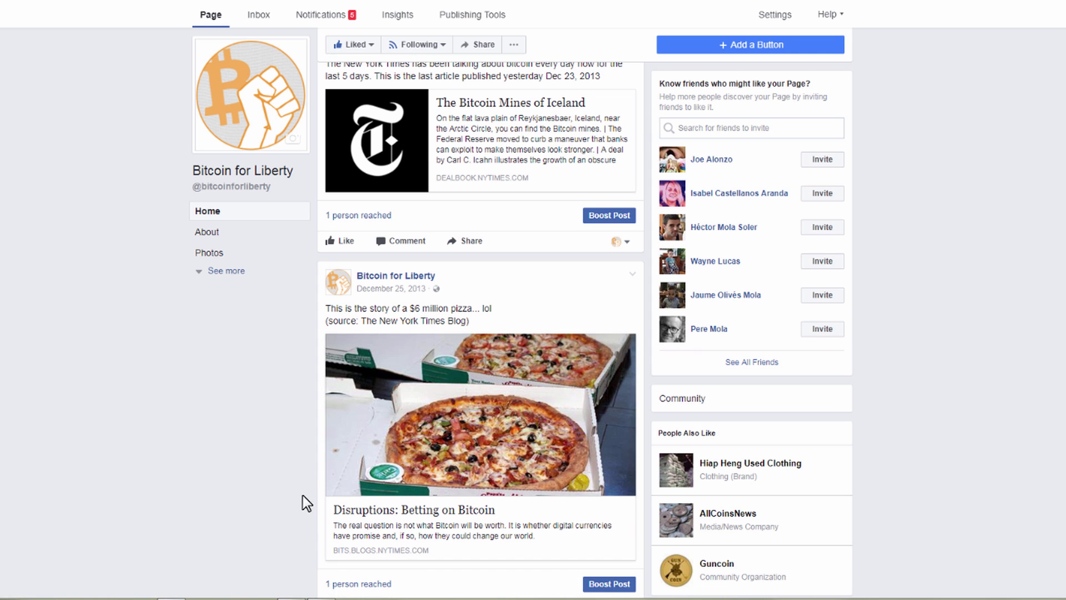
pyautogui.scroll(2, 305, 505)
pyautogui.scroll(5, 304, 505)
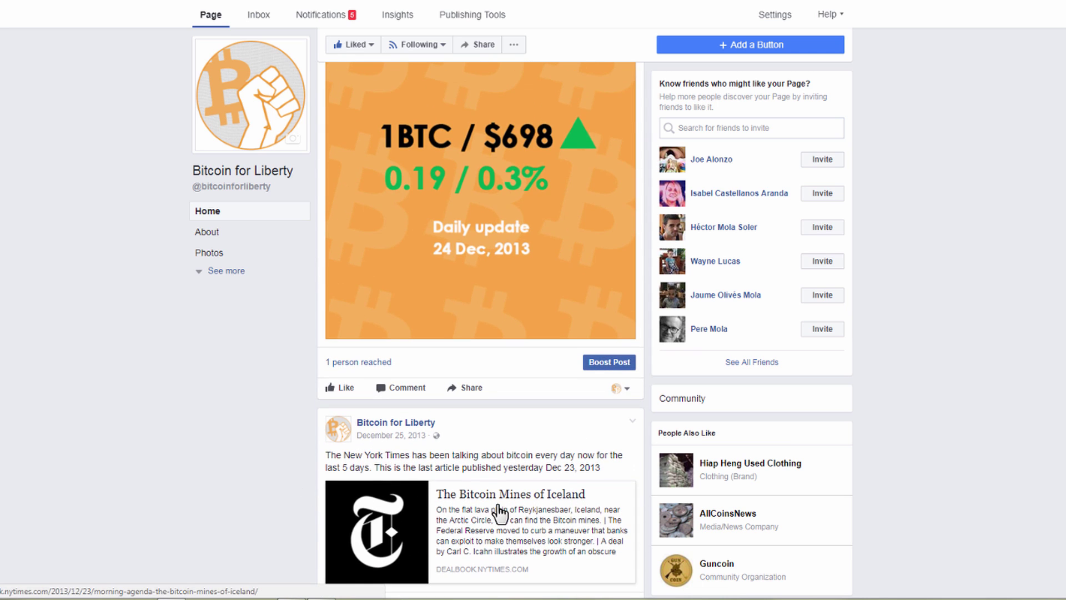
pyautogui.scroll(9, 932, 492)
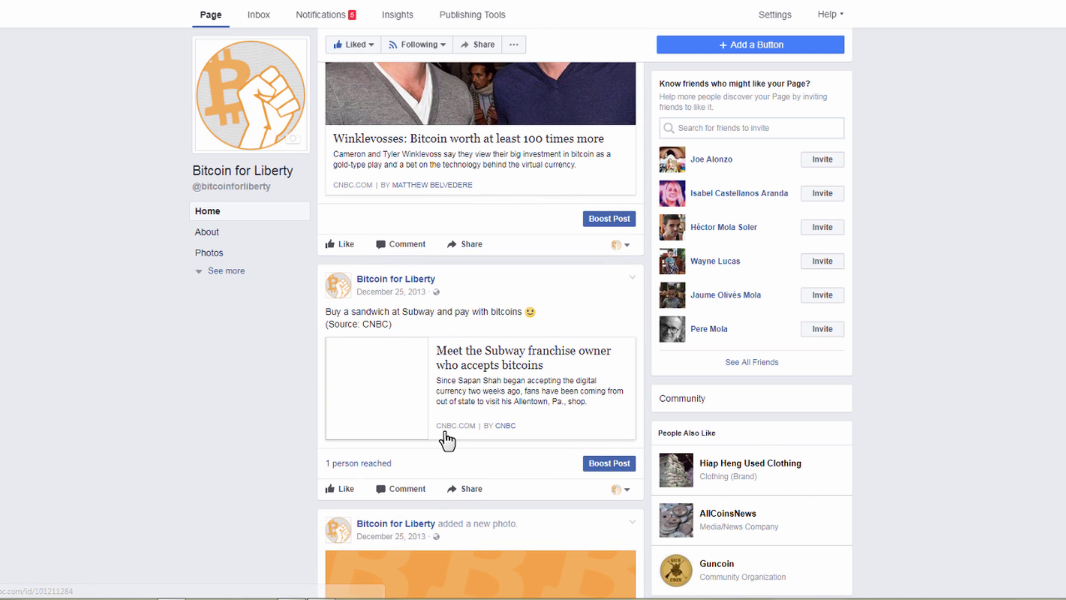
pyautogui.scroll(5, 522, 464)
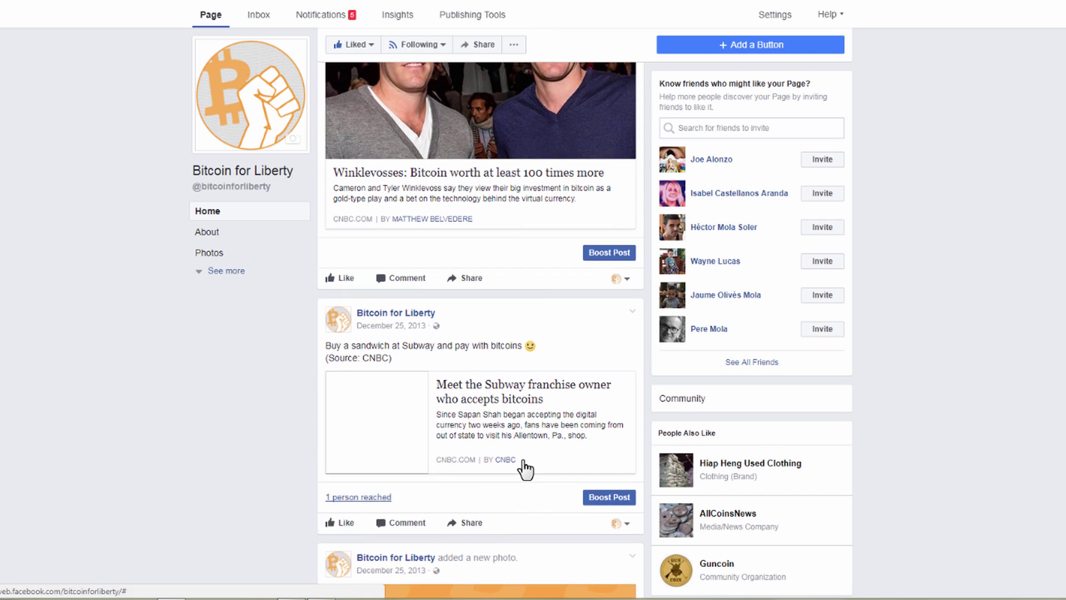
pyautogui.scroll(3, 523, 461)
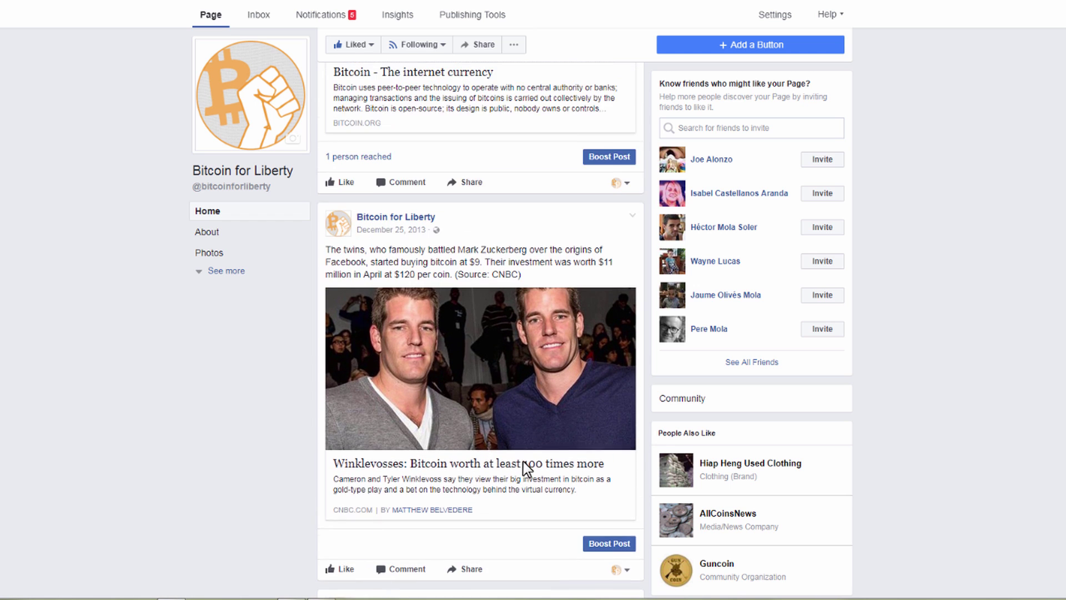
pyautogui.scroll(2, 530, 480)
pyautogui.scroll(10, 532, 489)
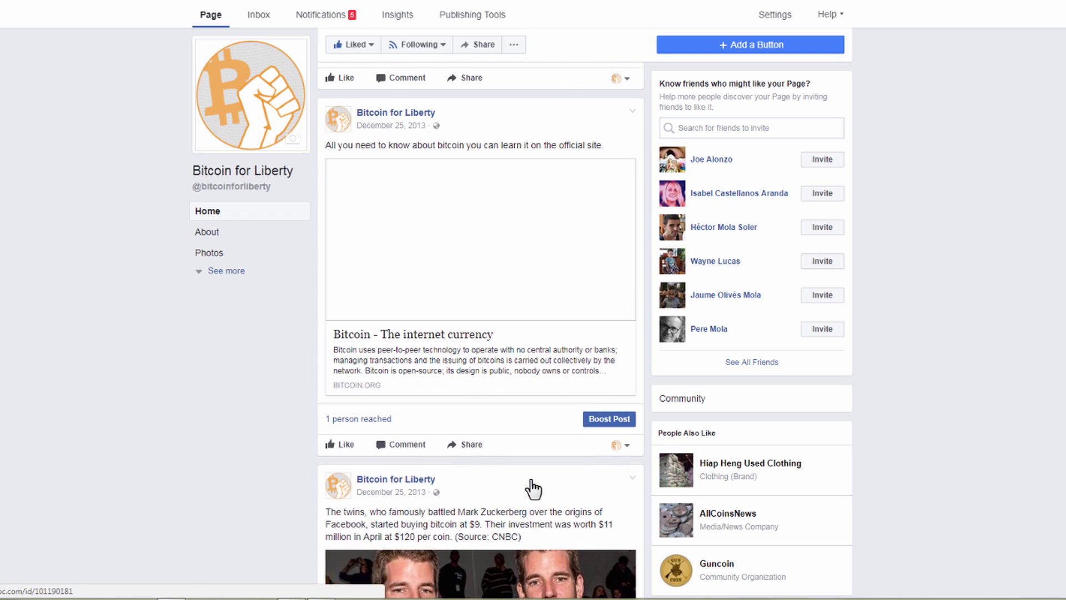
pyautogui.scroll(8, 533, 488)
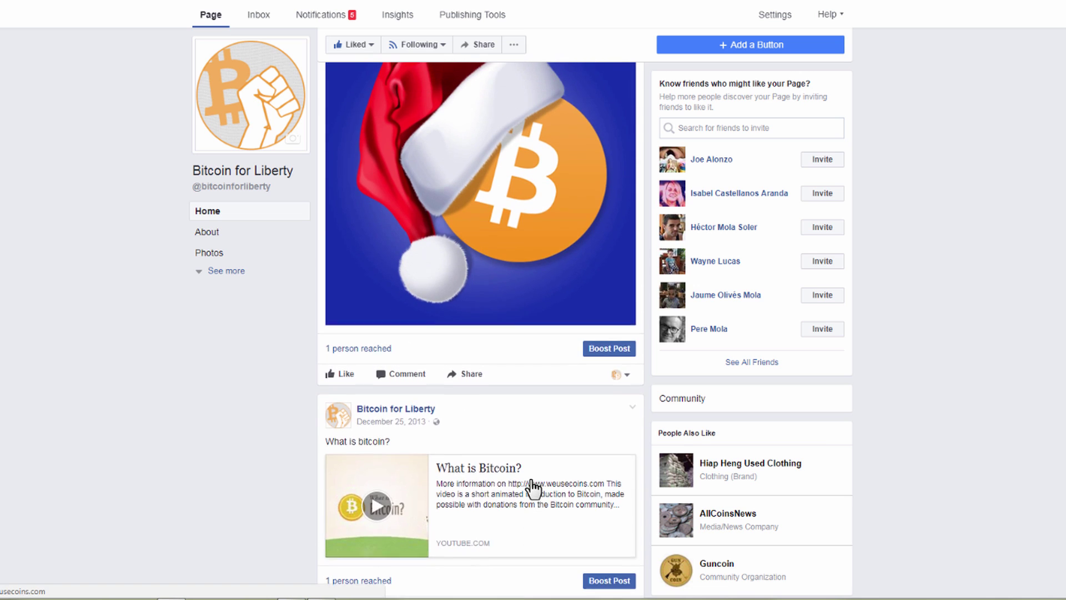
pyautogui.scroll(14, 572, 490)
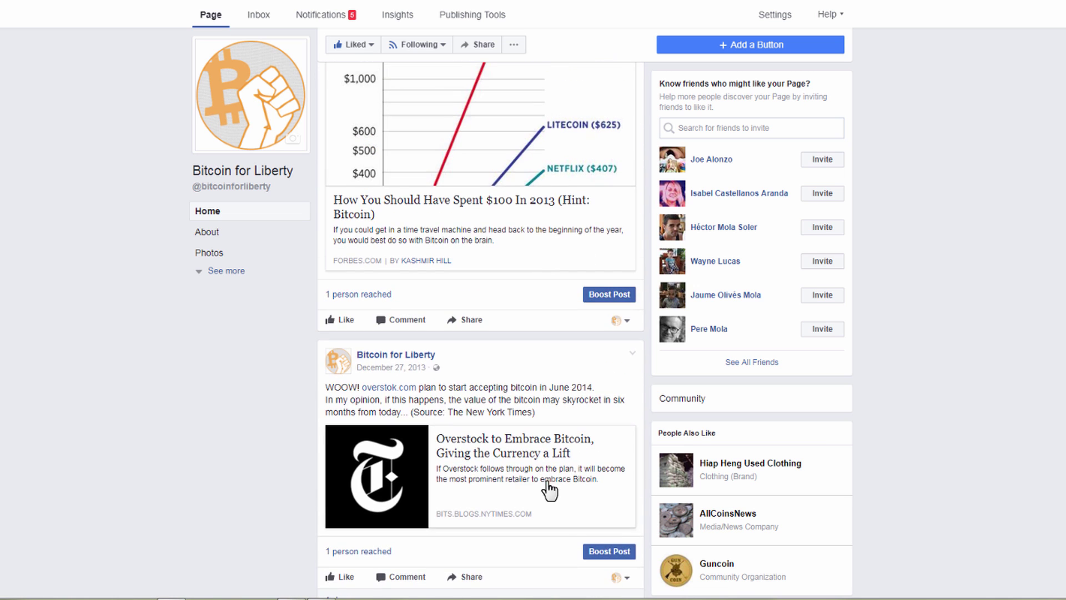
pyautogui.scroll(5, 562, 496)
pyautogui.scroll(-2, 555, 472)
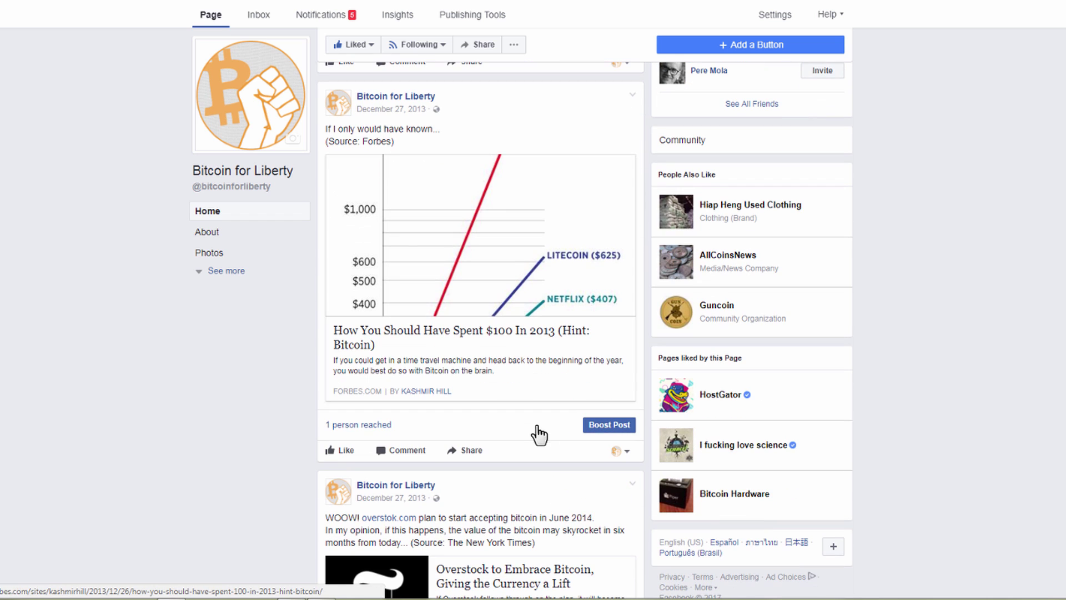
pyautogui.scroll(6, 528, 433)
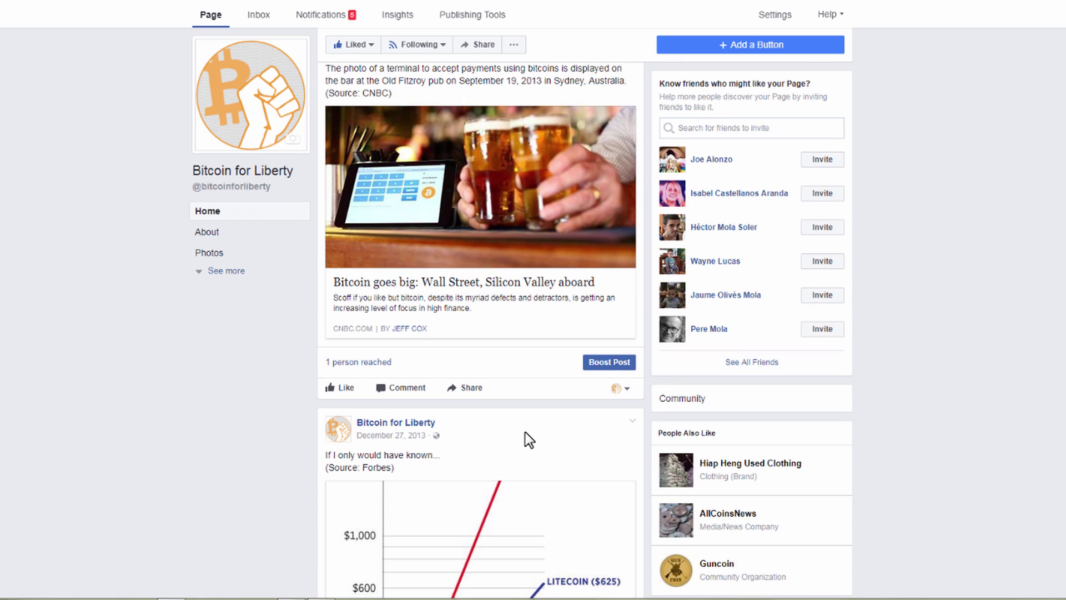
pyautogui.scroll(6, 527, 436)
pyautogui.scroll(2, 524, 437)
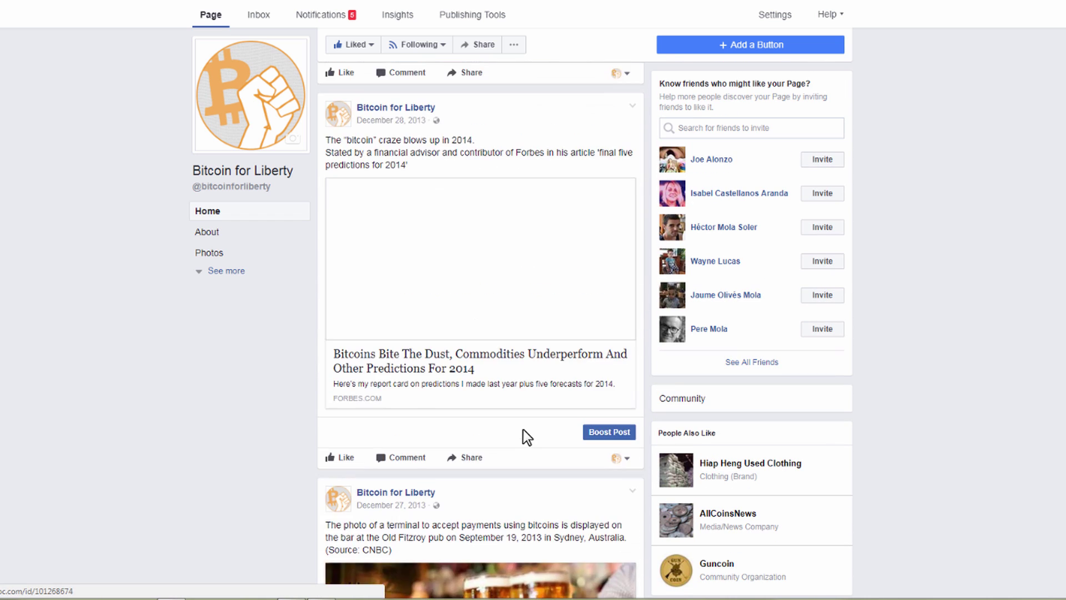
pyautogui.scroll(6, 525, 437)
pyautogui.scroll(15, 525, 436)
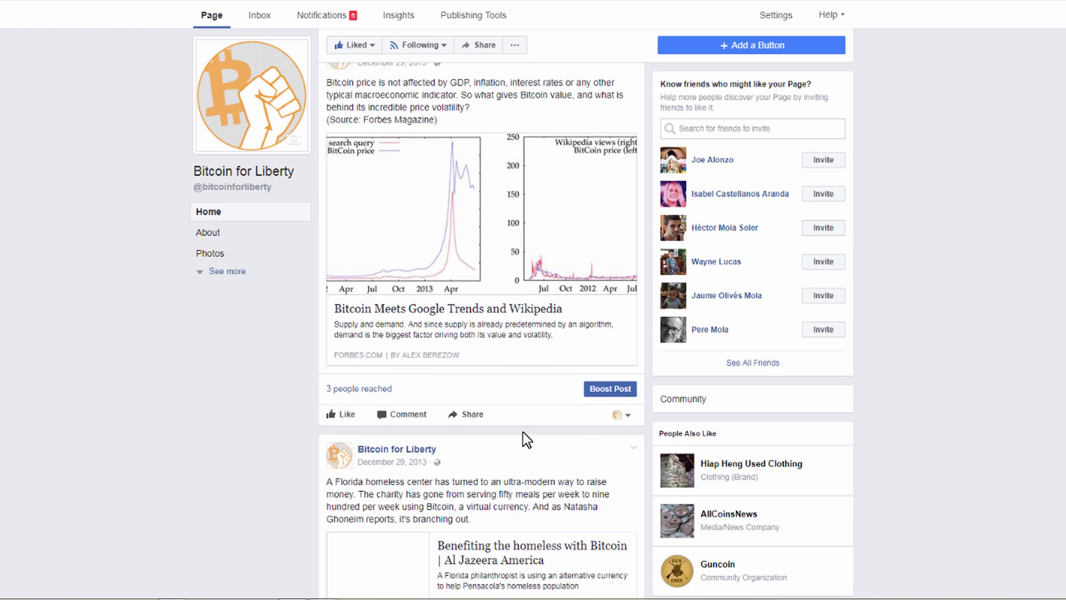
pyautogui.scroll(8, 528, 439)
pyautogui.scroll(2, 528, 440)
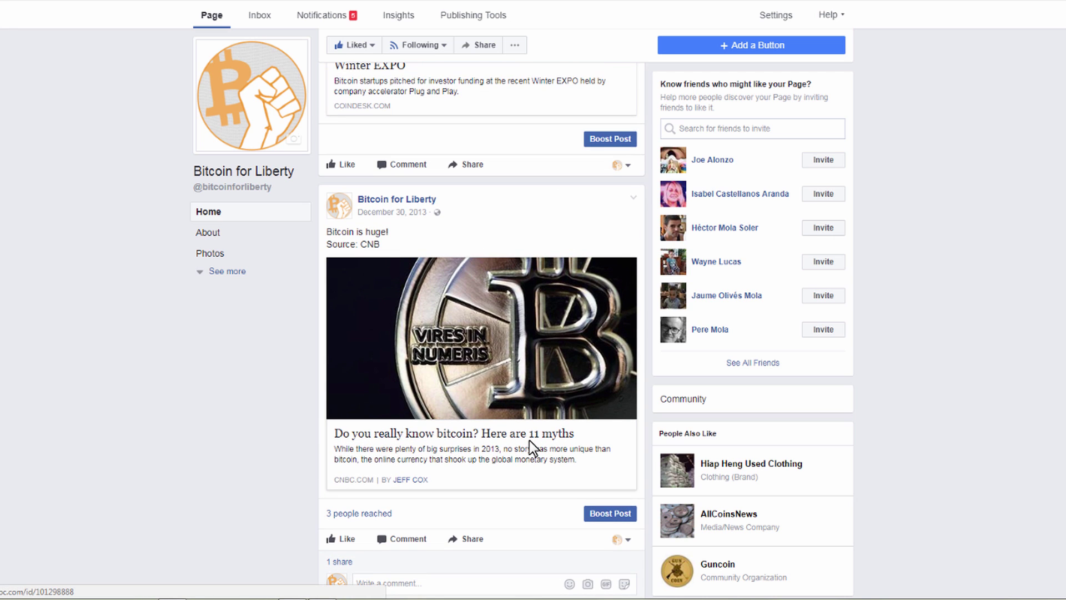
pyautogui.scroll(5, 532, 393)
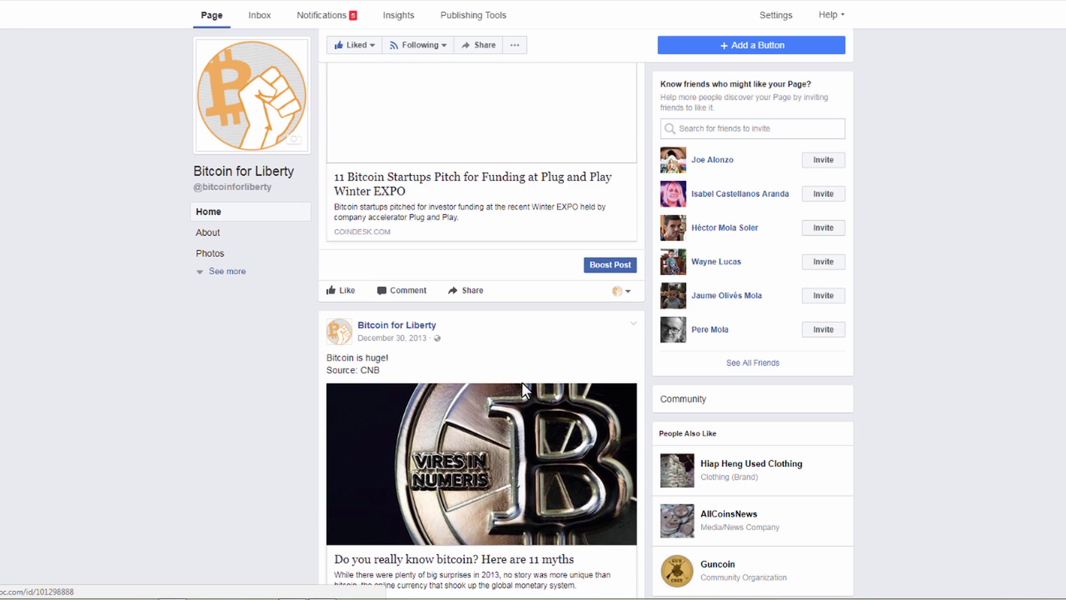
pyautogui.scroll(-12, 969, 502)
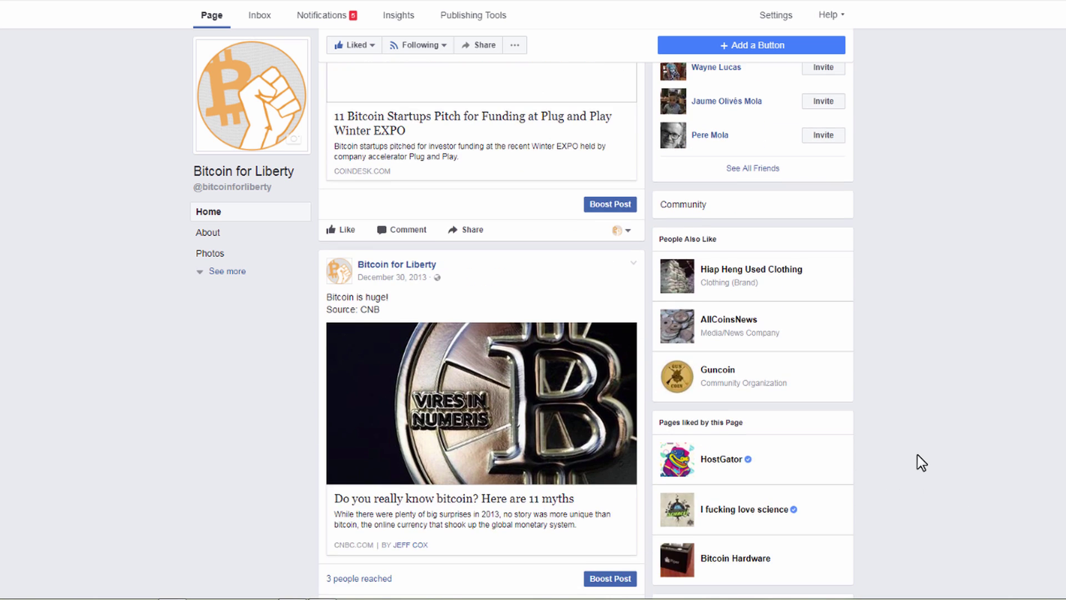
pyautogui.scroll(-10, 938, 465)
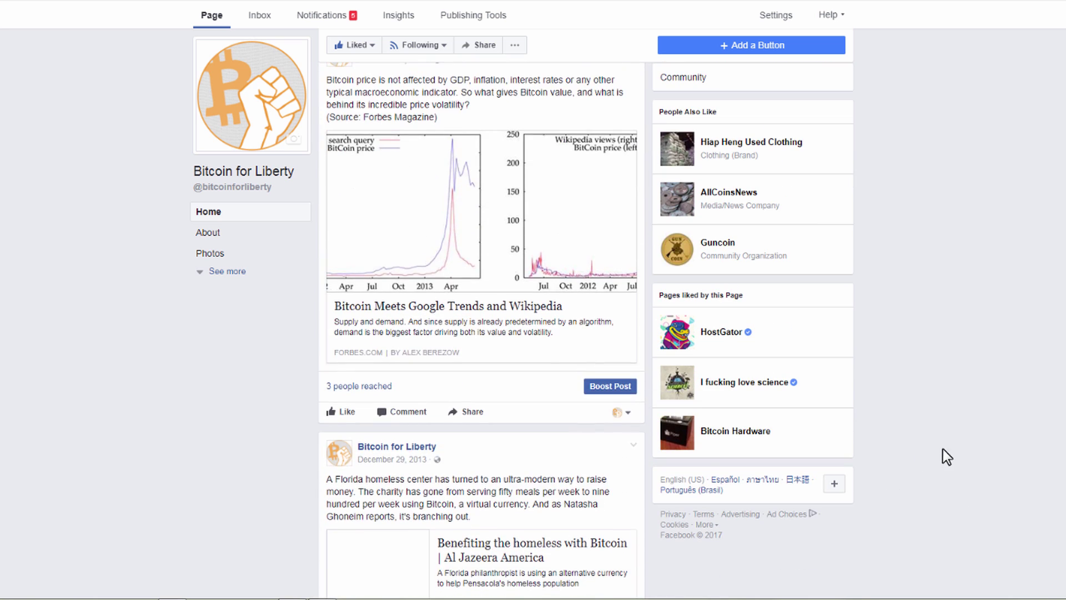
pyautogui.scroll(-15, 933, 444)
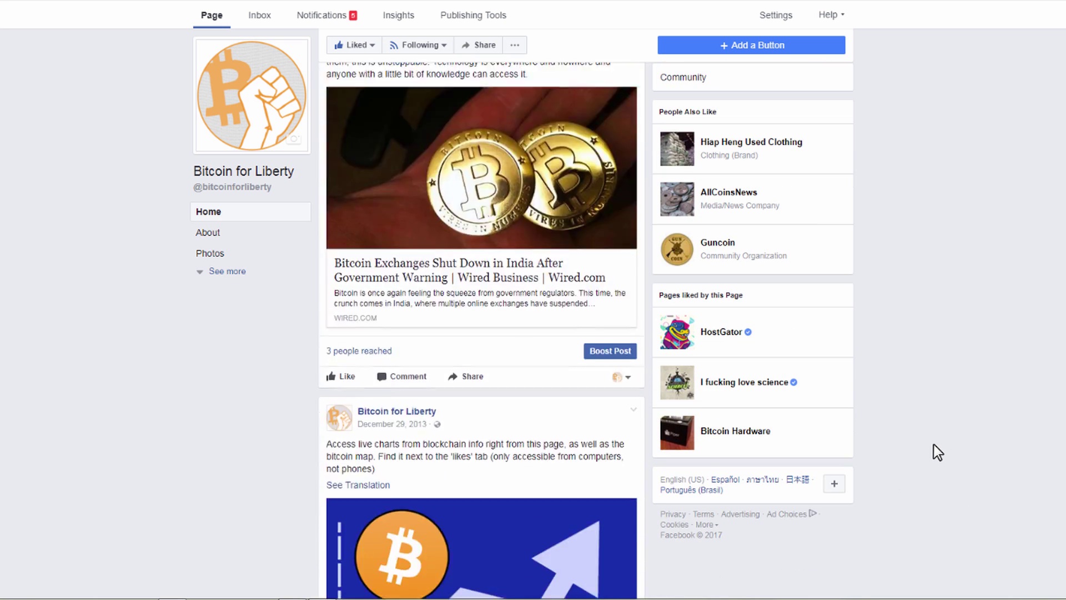
pyautogui.scroll(-4, 933, 447)
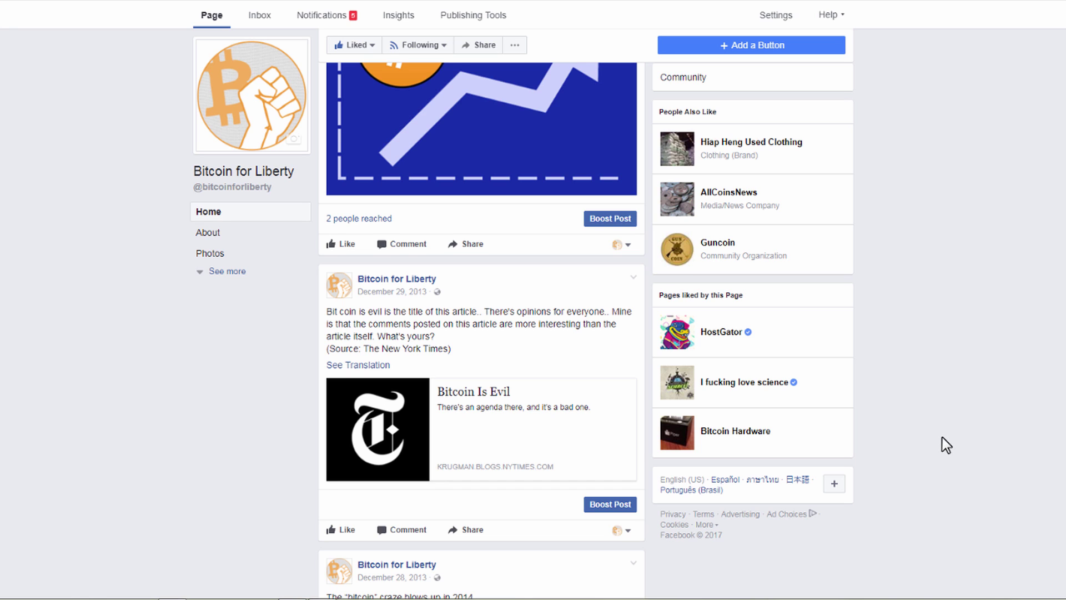
# Scroll down to the 'Bitcoin Is Evil' NYT post, then back up to the Wired India exchanges post
pyautogui.scroll(-2, 571, 289)
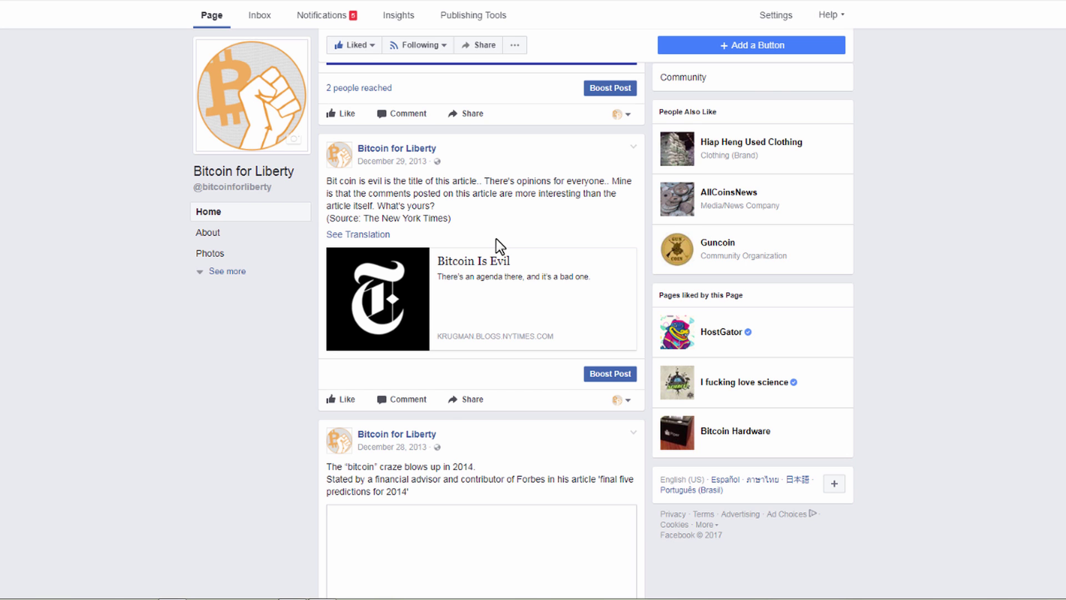
pyautogui.scroll(10, 955, 478)
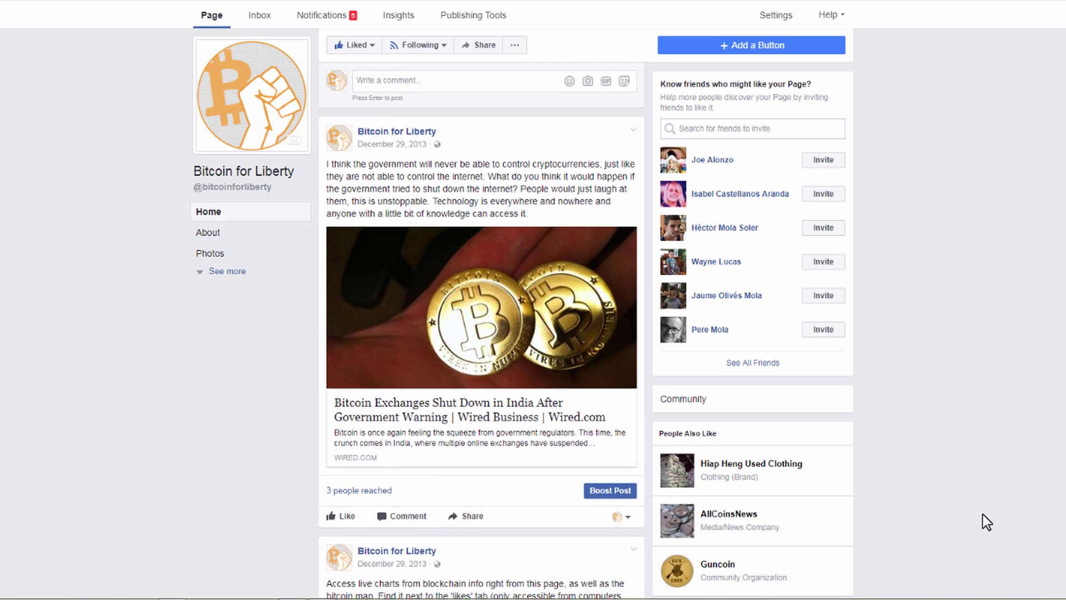
# Scroll up past the 'Bitcoin is huge!' post to the Fortune Goldman and CoinDesk Winter EXPO posts
pyautogui.scroll(15, 983, 514)
pyautogui.scroll(5, 931, 460)
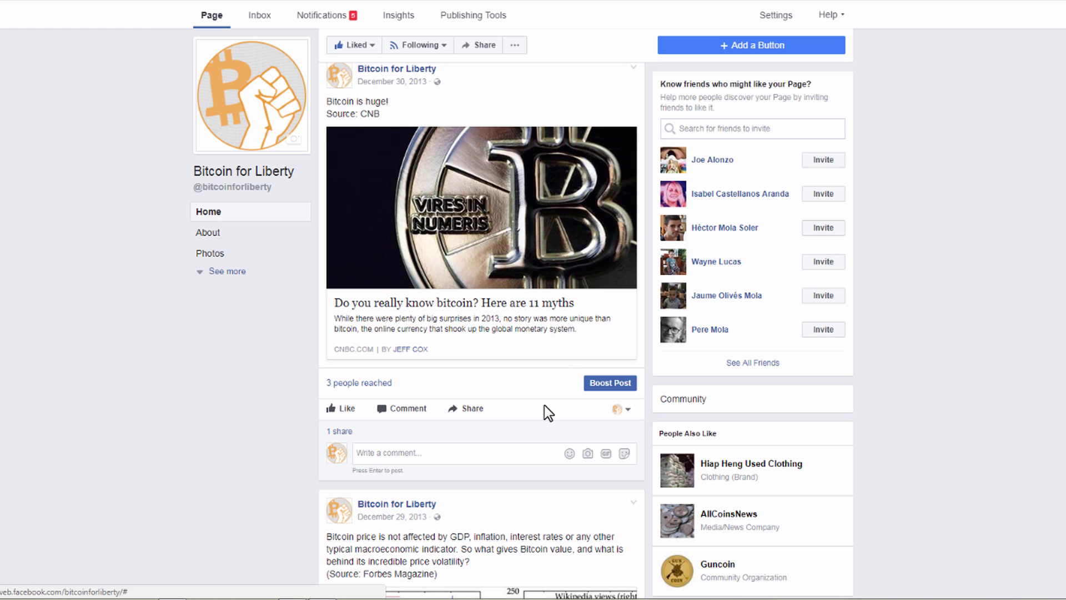
pyautogui.scroll(2, 547, 417)
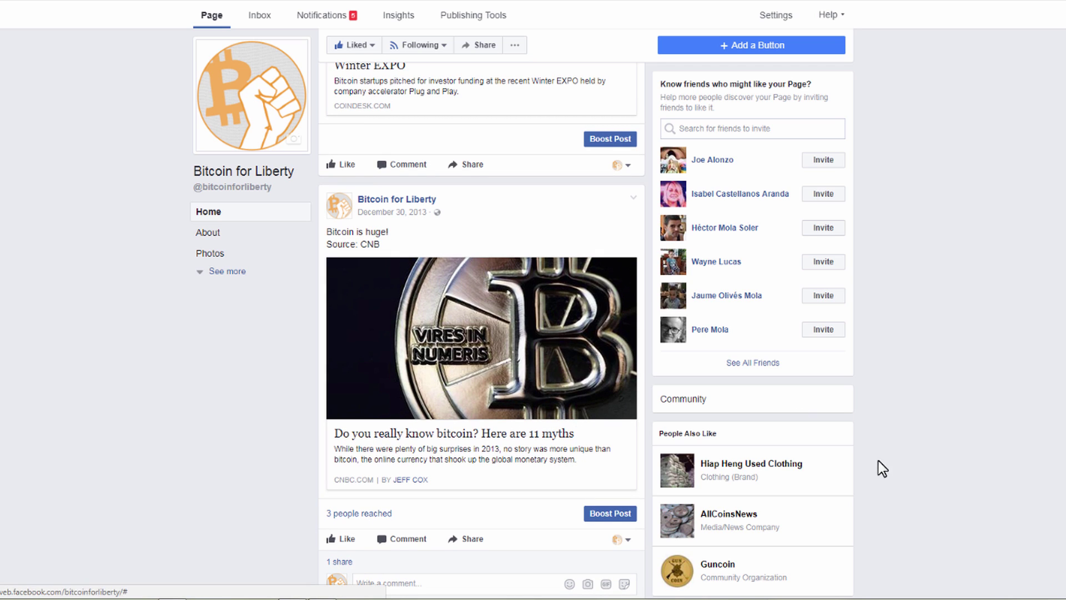
pyautogui.scroll(8, 946, 478)
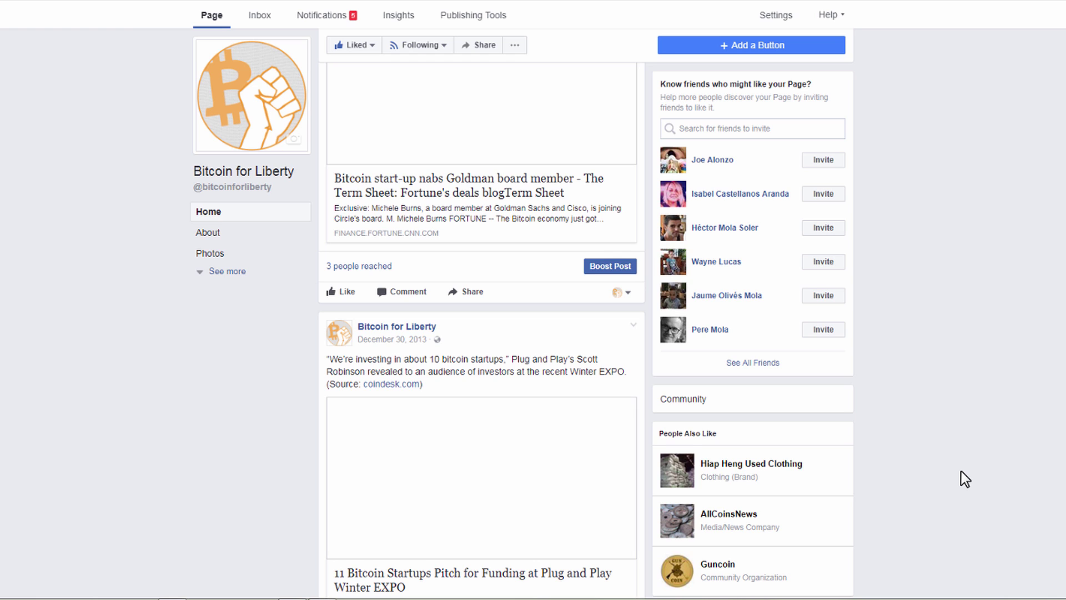
# Bring up the bubble-phases image, then zoom the BTCUSD chart in and pan to the 2016–2019 candles
pyautogui.hotkey('alt', 'Tab')
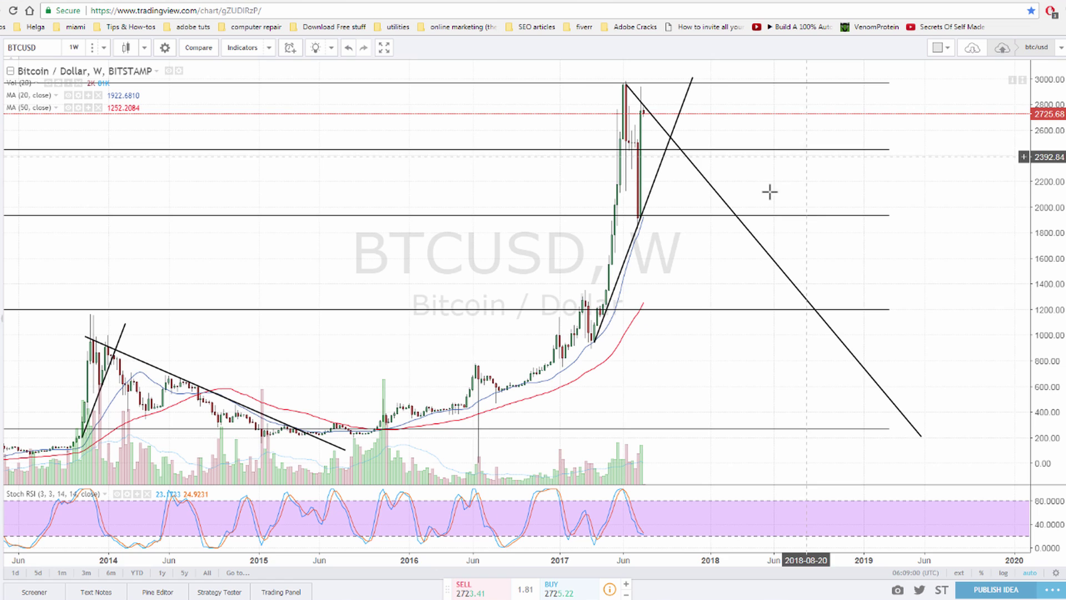
pyautogui.scroll(5, 768, 190)
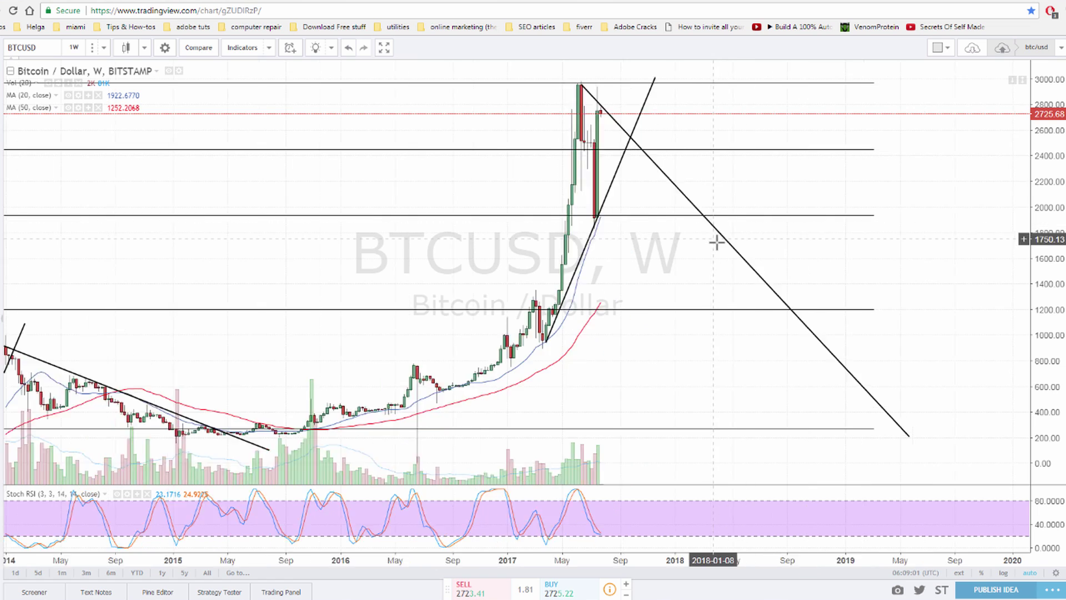
pyautogui.moveTo(638, 190); pyautogui.dragTo(830, 260)
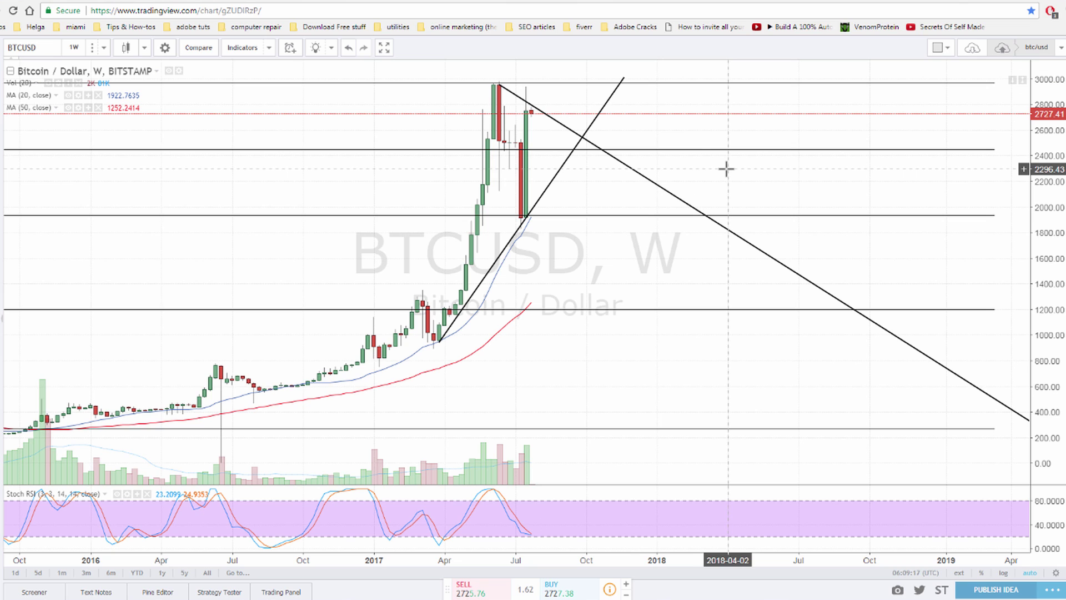
# Zoom out the BTCUSD weekly chart to show the 2013 bubble alongside the 2017 rally trendlines
pyautogui.click(551, 192)
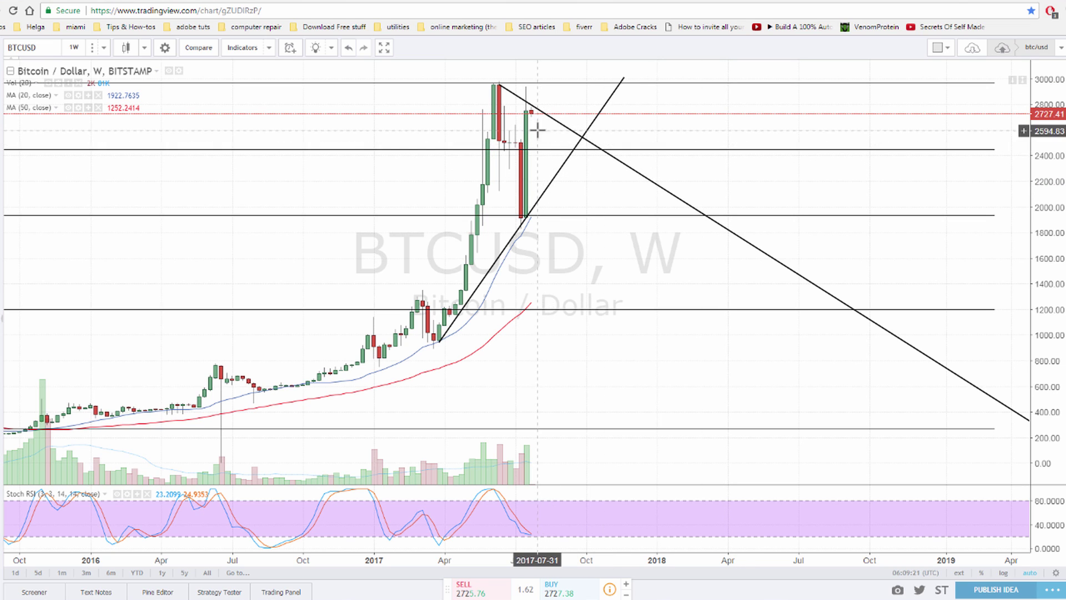
pyautogui.click(554, 160)
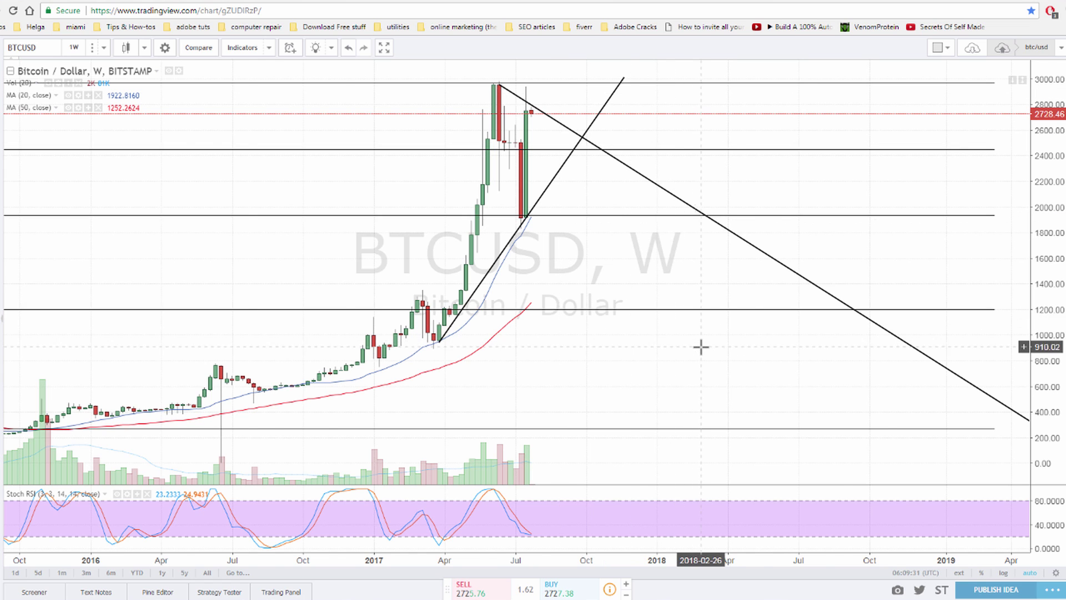
pyautogui.scroll(-2, 710, 343)
pyautogui.moveTo(481, 252); pyautogui.dragTo(575, 267)
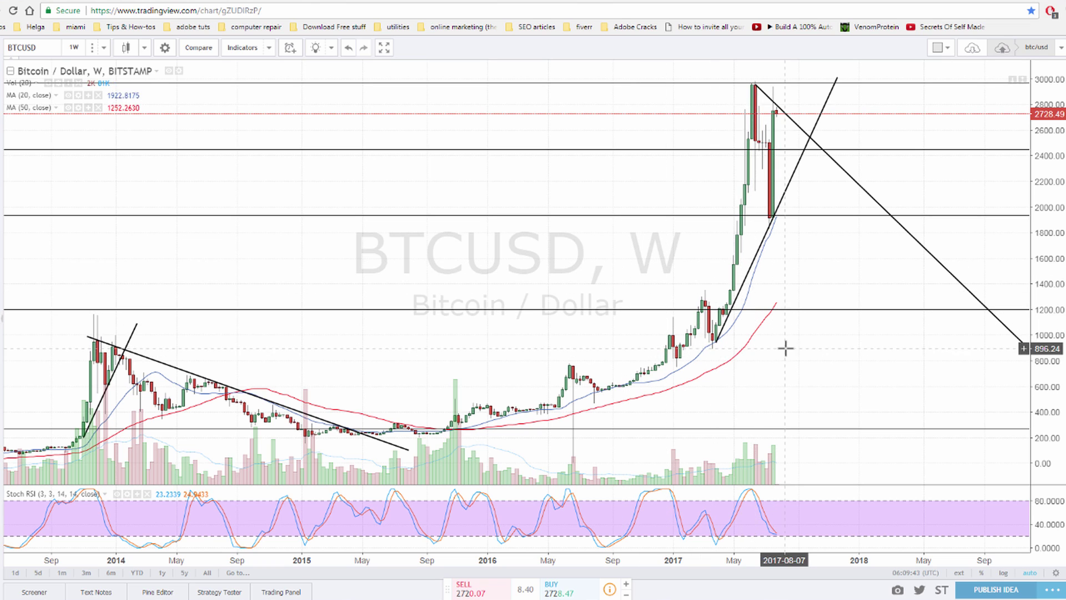
pyautogui.hscroll(3, 799, 361)
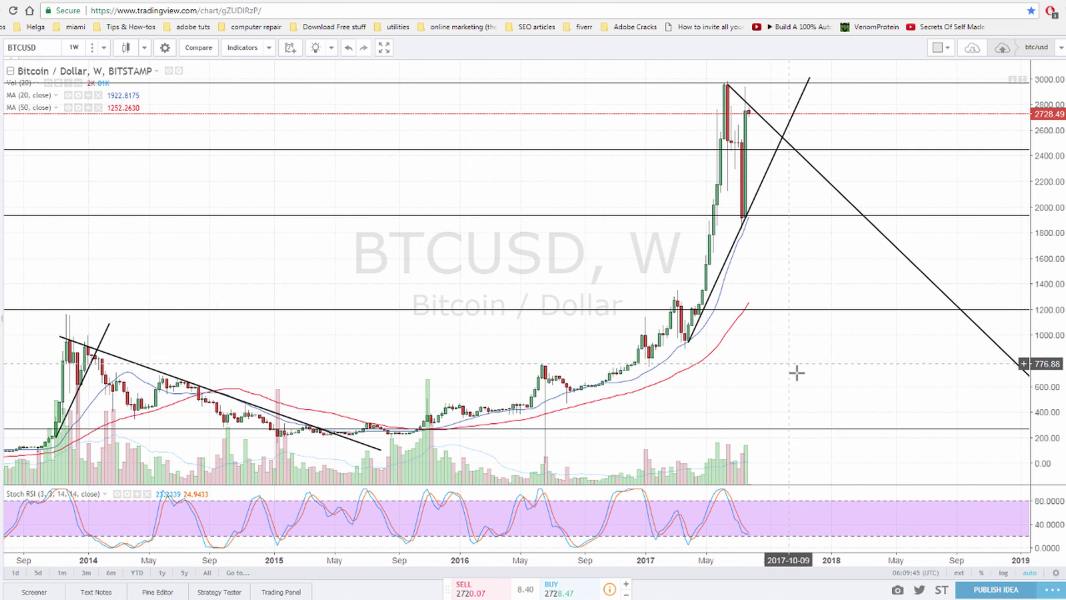